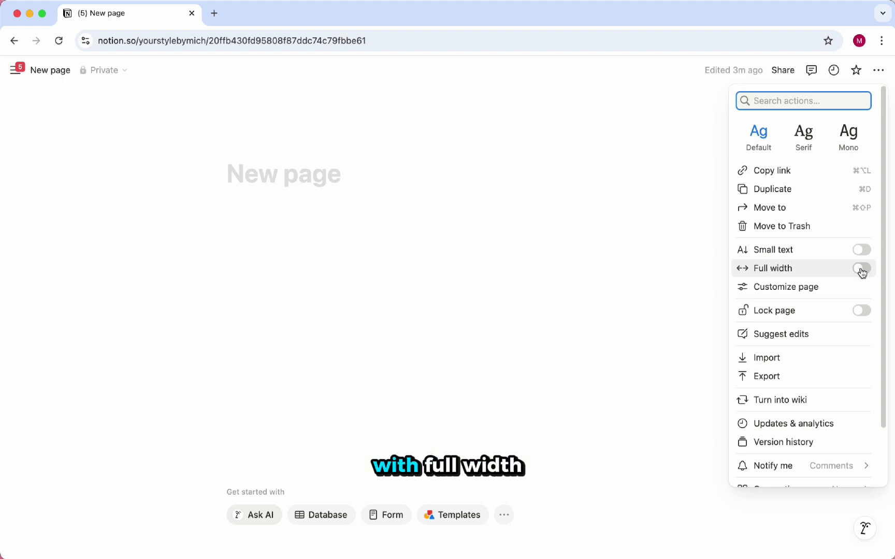
Title the new page "Content Planner".
click(290, 180)
text(Con)
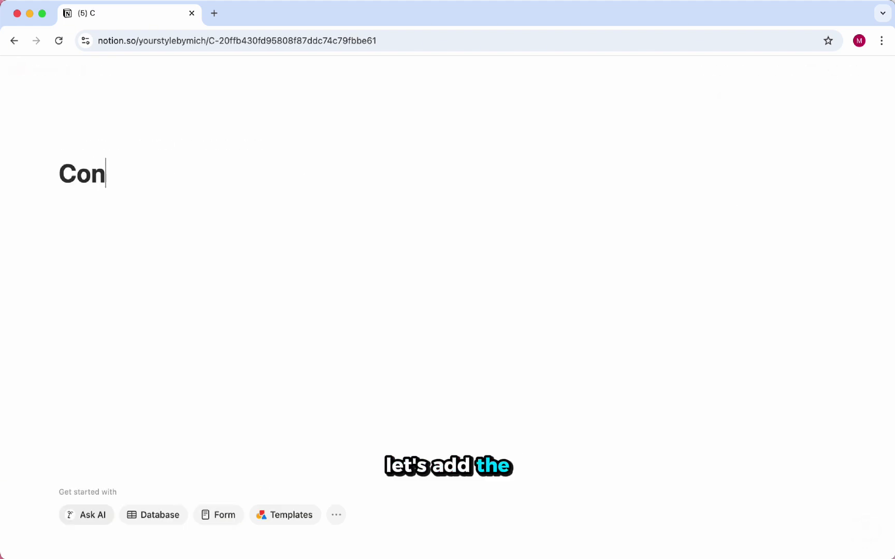
text(tent PLann)
key(BackSpace)
key(BackSpace)
key(BackSpace)
key(BackSpace)
text(lanner)
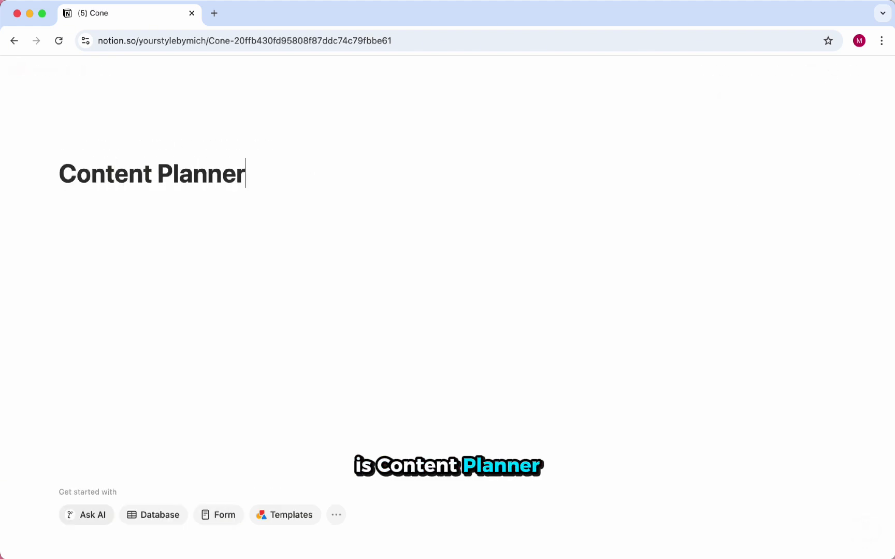
Add a page icon using the dark pencil-in-square design from the icon set.
click(89, 147)
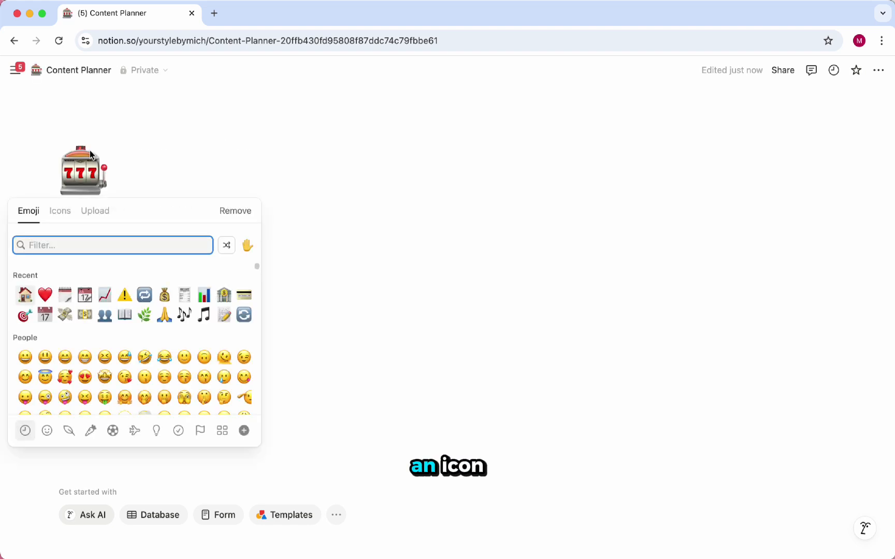
click(60, 211)
click(46, 299)
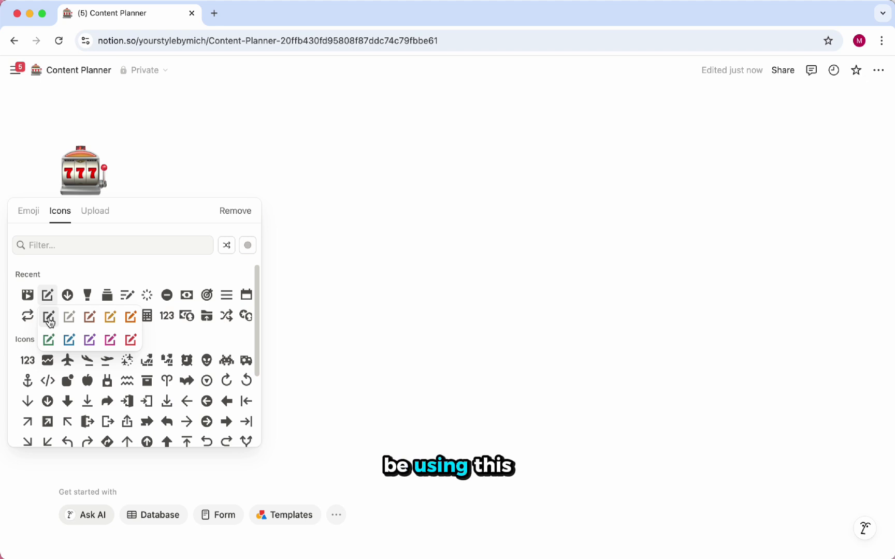
click(49, 318)
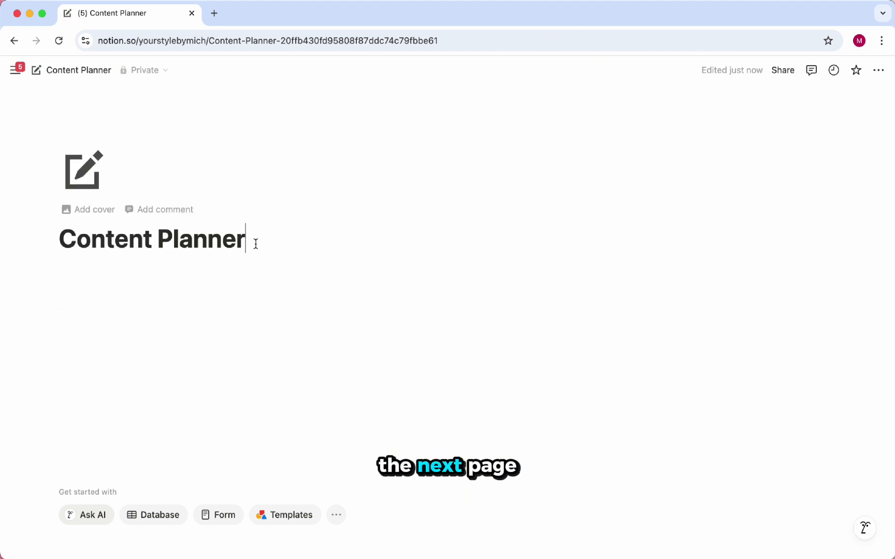
Insert an inline database directly below the page title.
key(Return)
text(/)
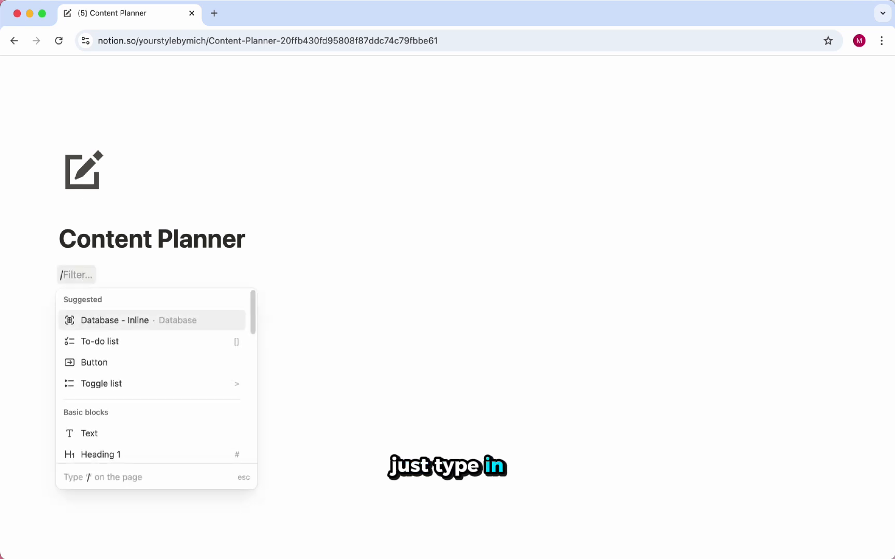
text(data)
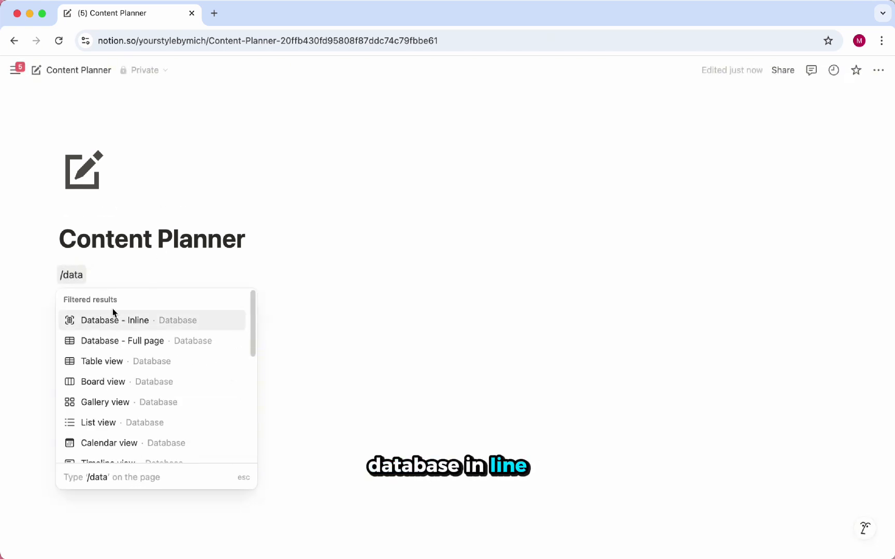
click(130, 321)
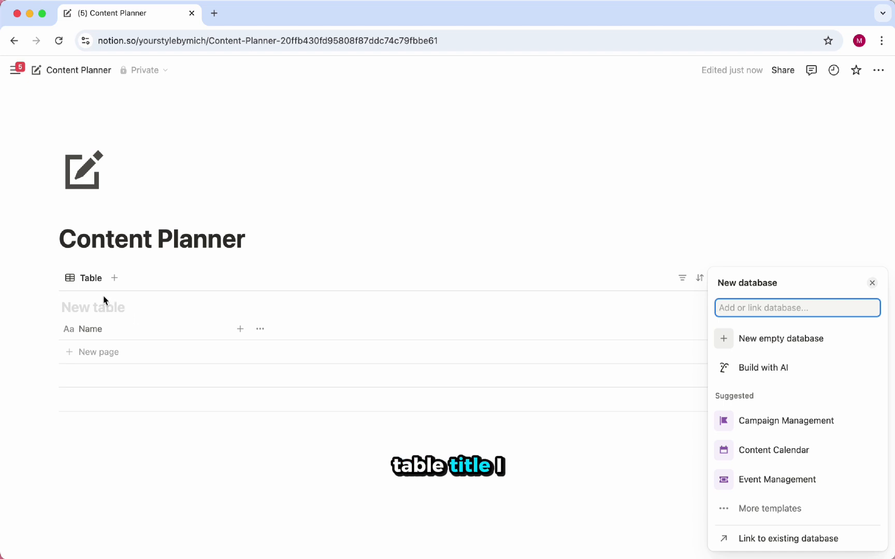
Rename the database's table view to "All Content" and give it the pencil-with-lines icon.
click(91, 280)
click(92, 280)
text(All Content)
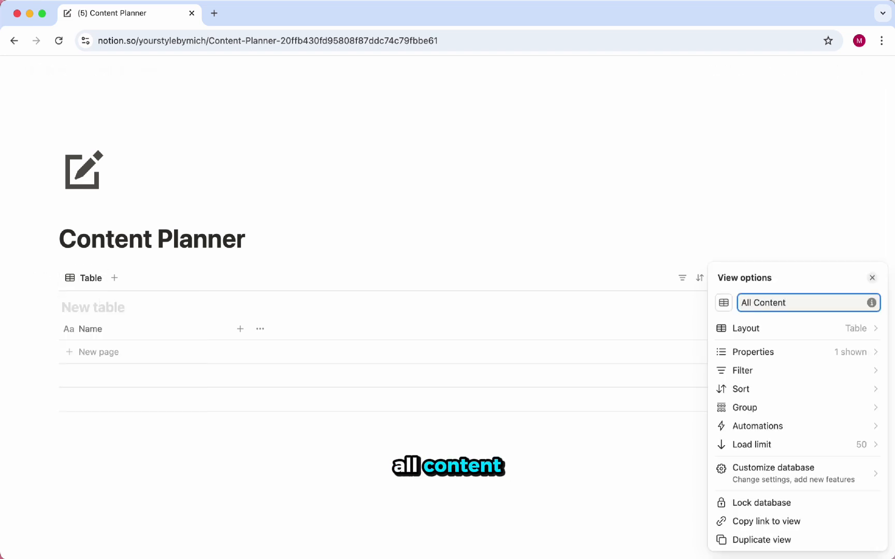
click(724, 303)
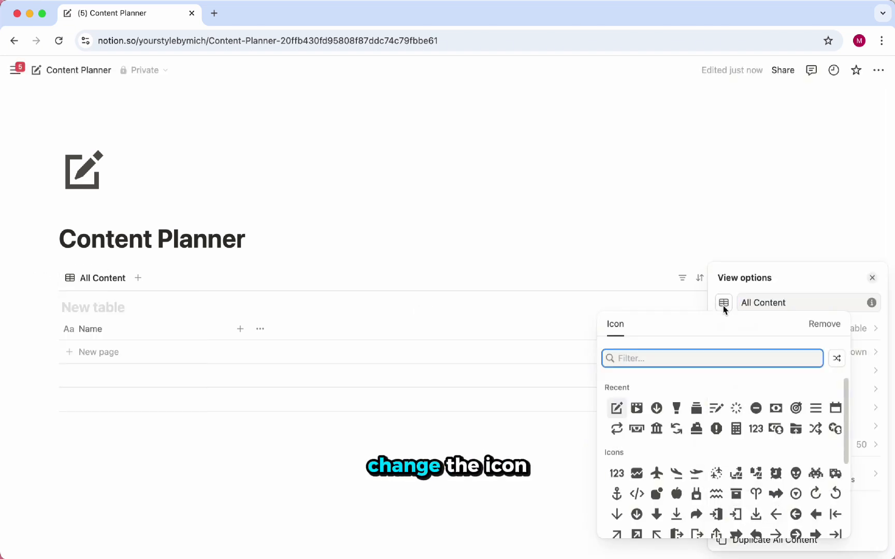
click(716, 409)
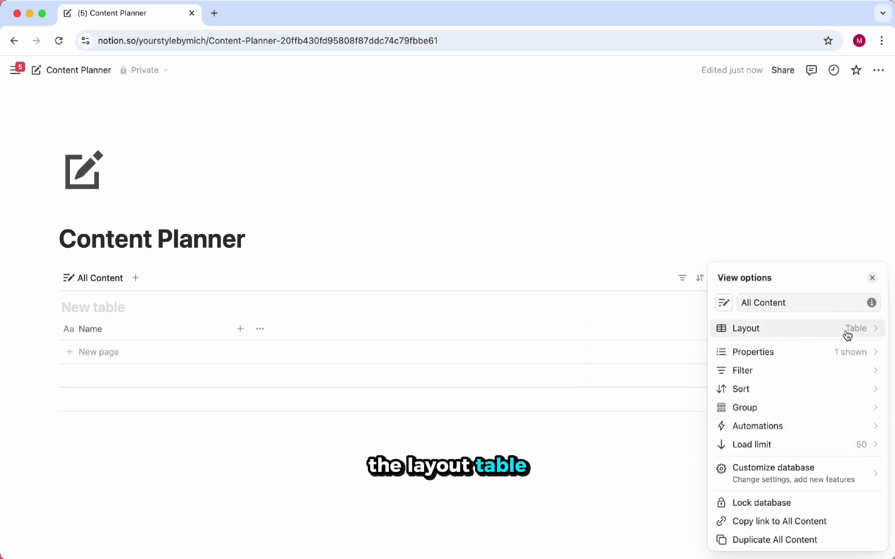
Title the database "Content Planner" and hide that database title on the page.
click(108, 310)
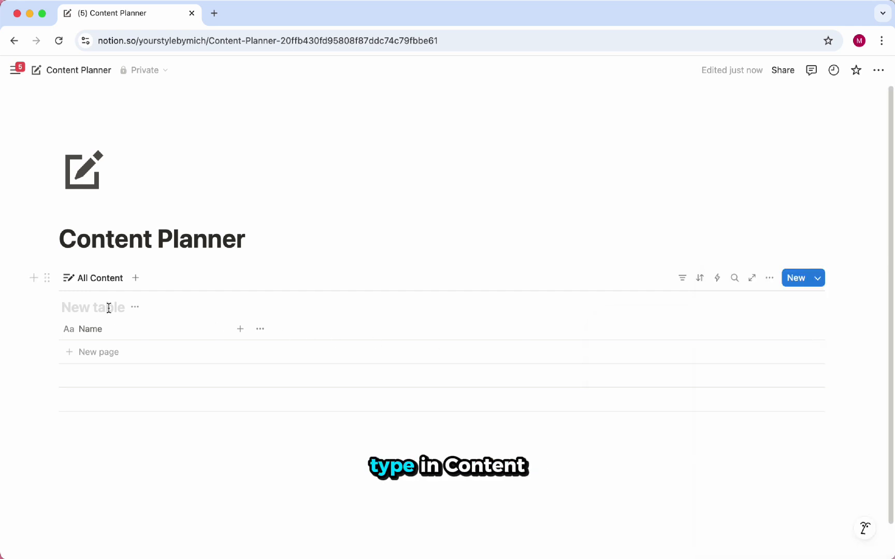
text(Content Planner)
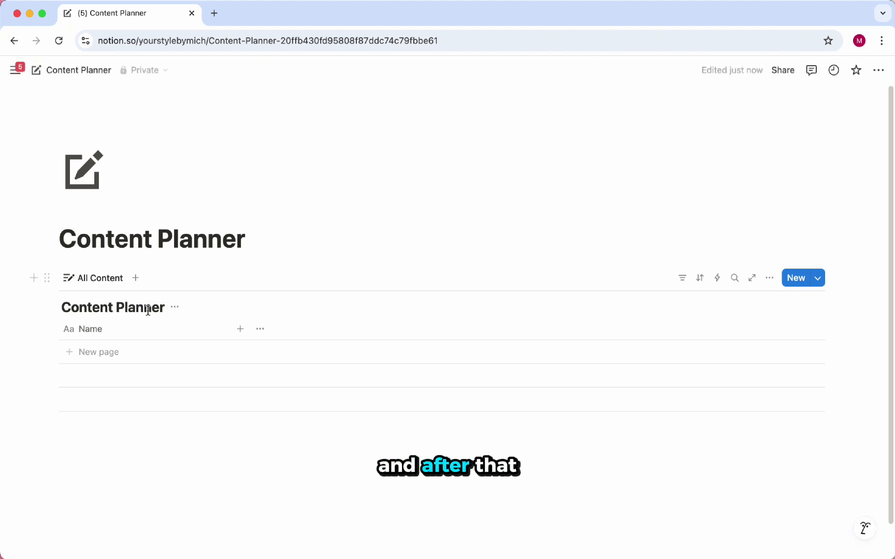
click(173, 311)
click(194, 369)
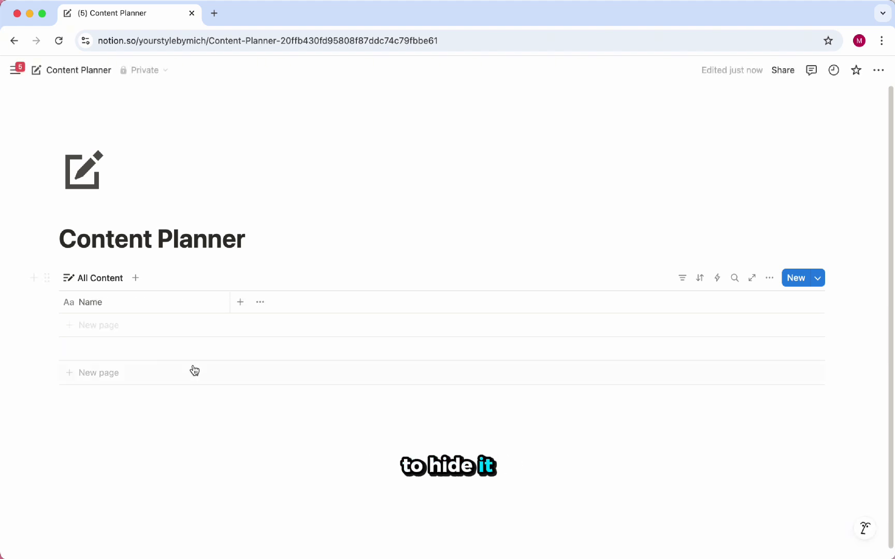
Rename the Name property to "Title" with the three-line icon, and narrow its column slightly.
click(136, 305)
text(Title)
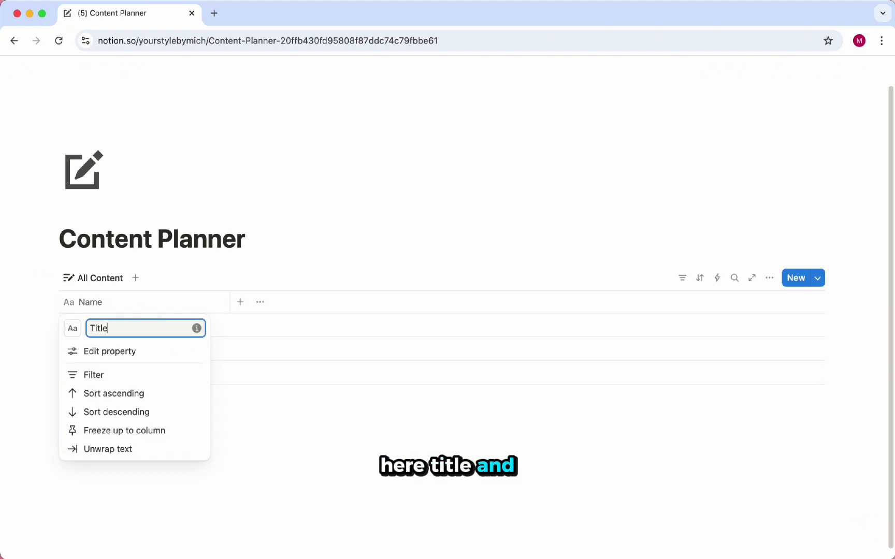
click(74, 330)
click(226, 193)
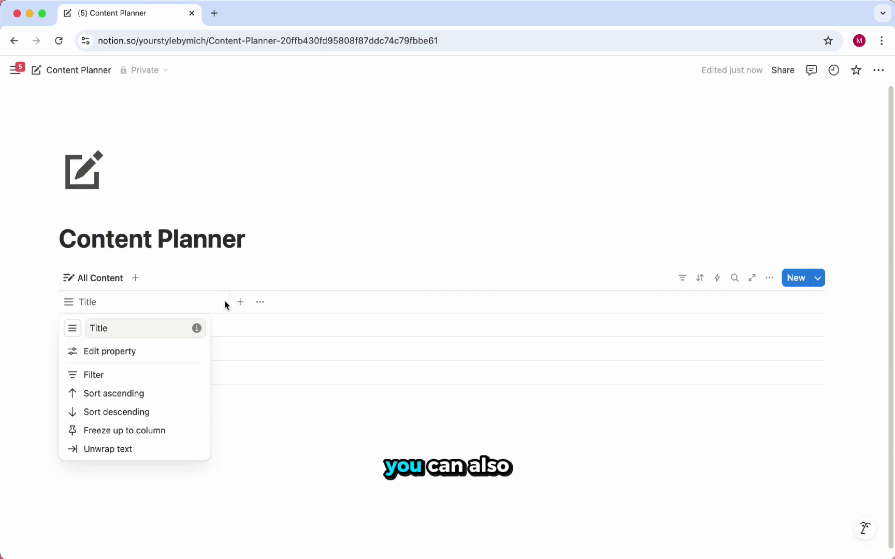
click(224, 301)
drag(210, 303, 226, 307)
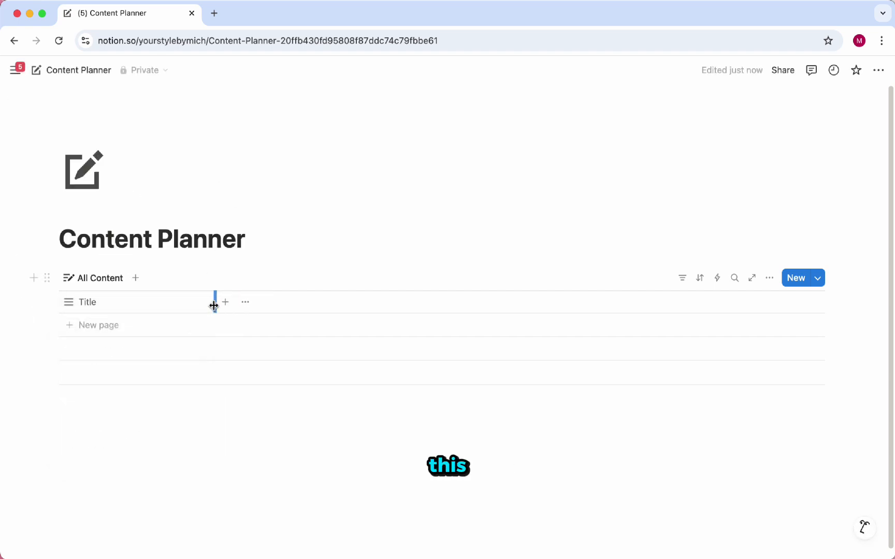
Add a Select property named "Content Type" and give it the stacked-layers icon.
click(231, 303)
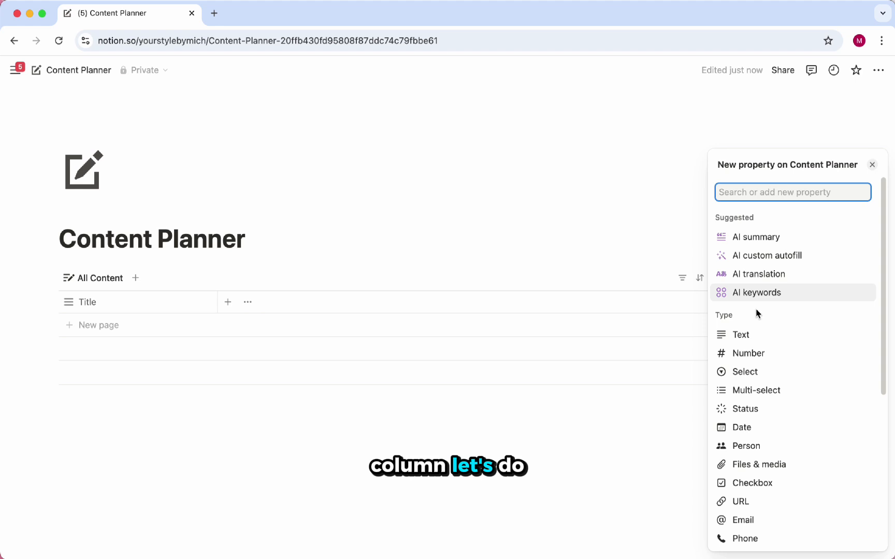
click(760, 373)
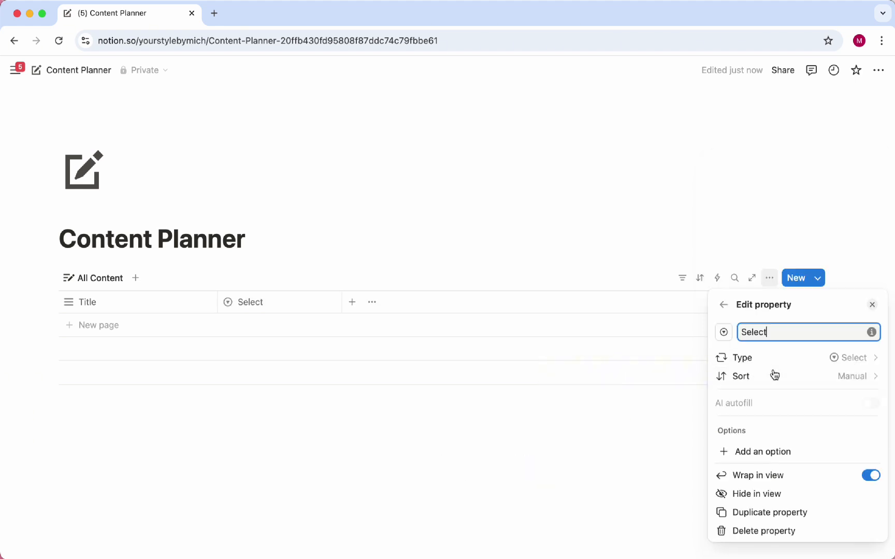
text(Conte)
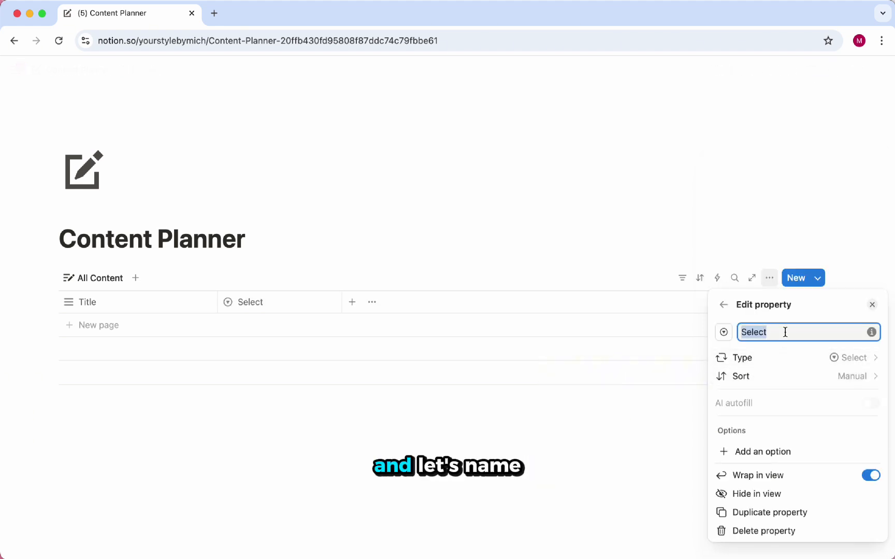
text(nt Type)
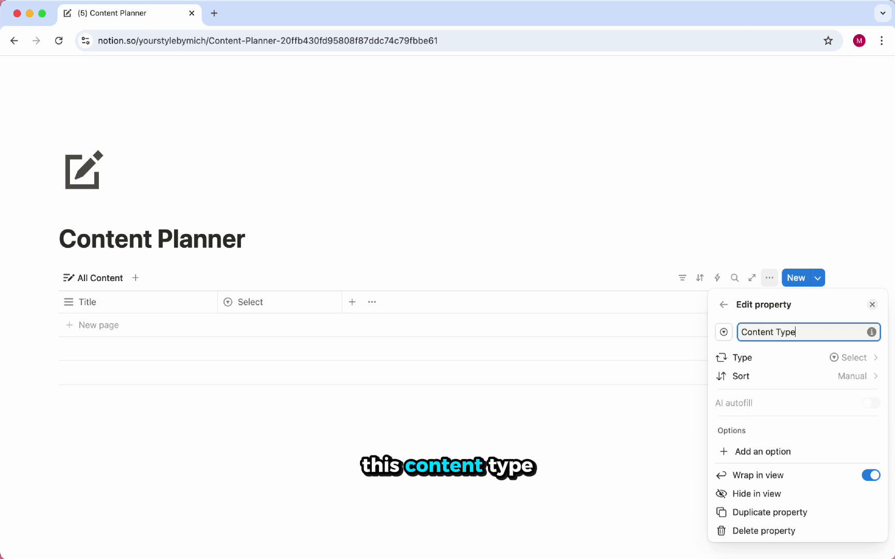
click(724, 333)
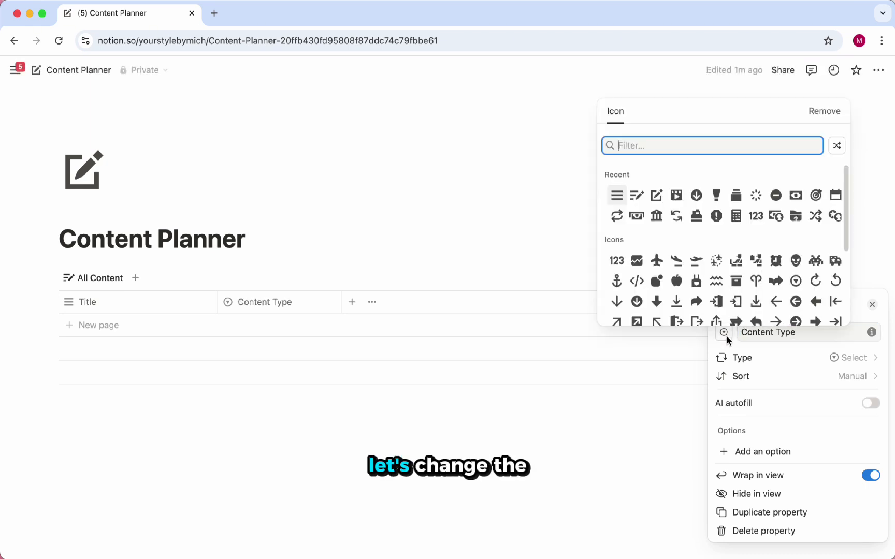
click(736, 195)
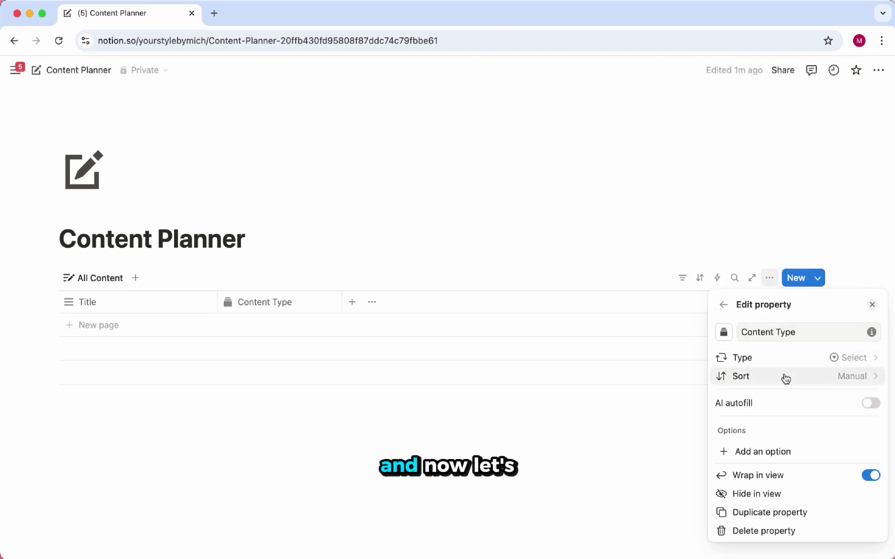
Add Content Type options Webinar, Case Study, Newsletter, Infographic, Podcast, Social Post, Video and Blog Post.
click(795, 451)
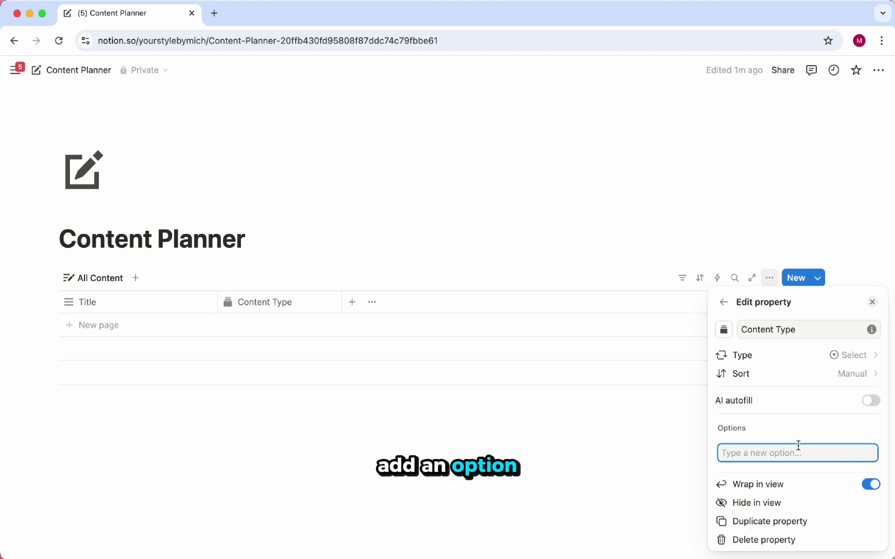
text(Webinar)
key(Return)
text(Case Study)
key(Return)
text(Newsletter)
key(Return)
text(Infographic)
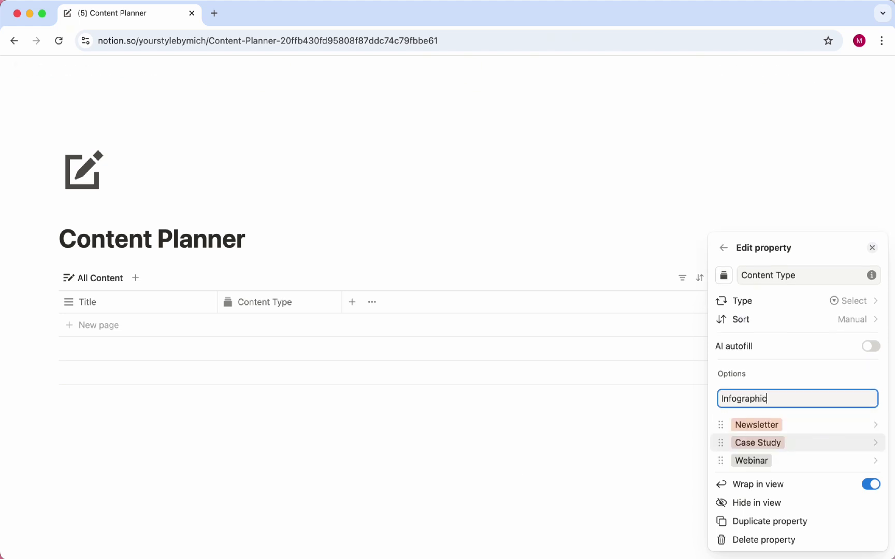
key(Return)
text(Podcast)
key(Return)
key(Return)
text(Video)
key(Return)
text(Blog Post)
key(Return)
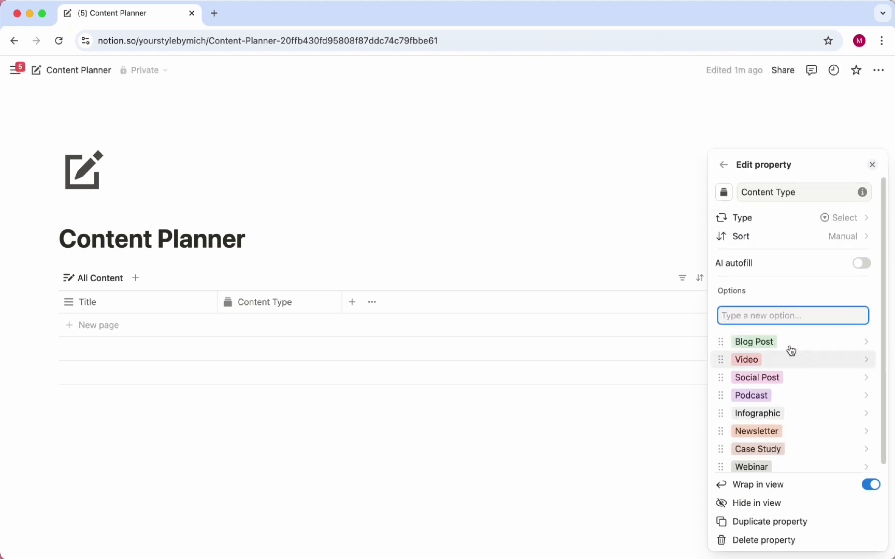
Color the Content Type options: Webinar red, Case Study pink, Newsletter purple and Infographic blue.
click(765, 461)
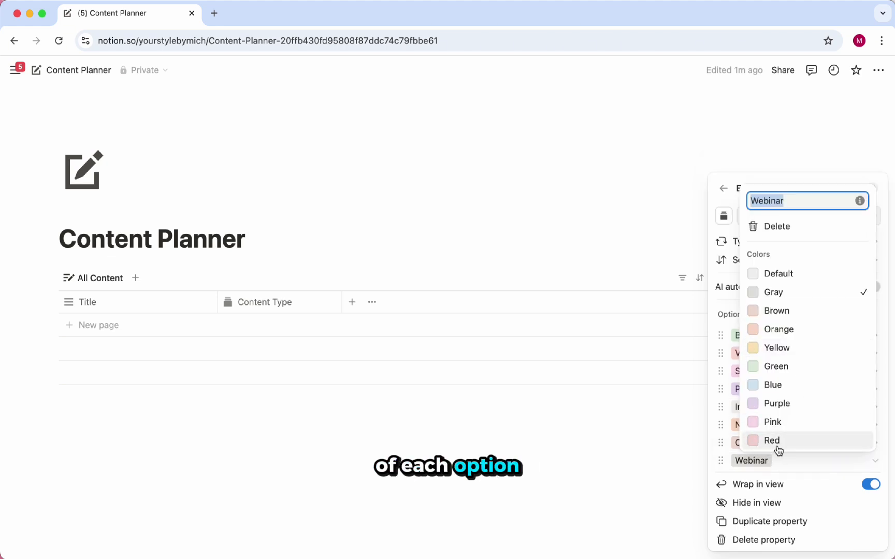
click(772, 441)
click(746, 442)
click(771, 422)
click(743, 426)
click(776, 367)
key(Escape)
click(746, 408)
click(795, 330)
Color the remaining Content Type options: Podcast green, Social Post yellow, Video orange and Blog Post brown.
click(748, 389)
click(786, 294)
click(741, 371)
click(785, 254)
click(742, 353)
click(744, 336)
click(744, 337)
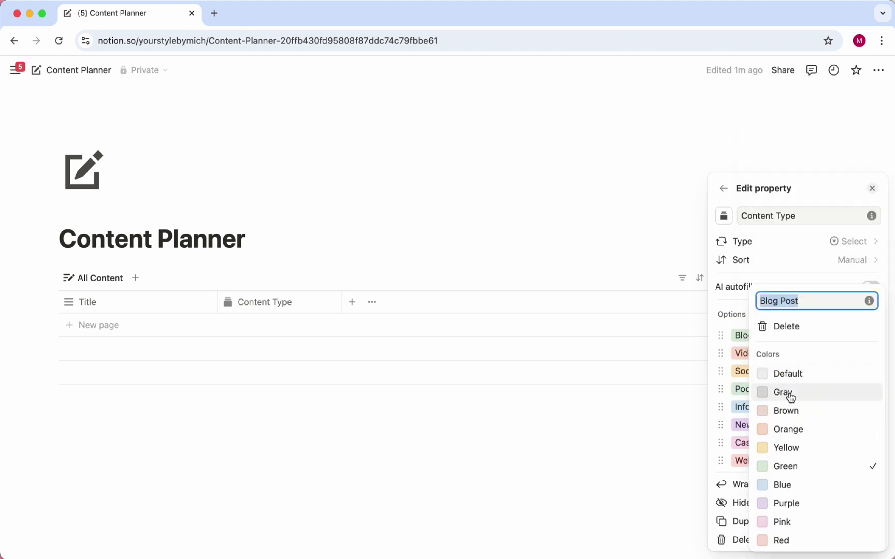
click(789, 399)
click(789, 409)
click(742, 344)
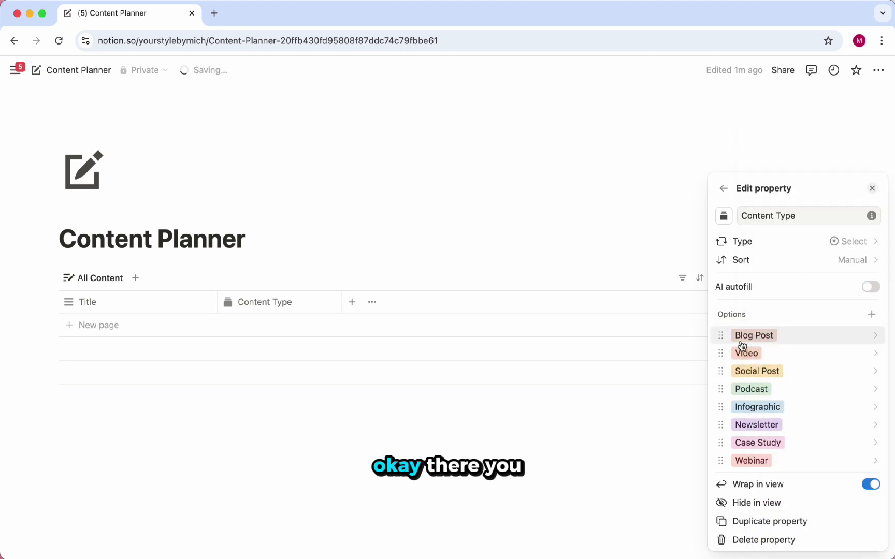
click(362, 311)
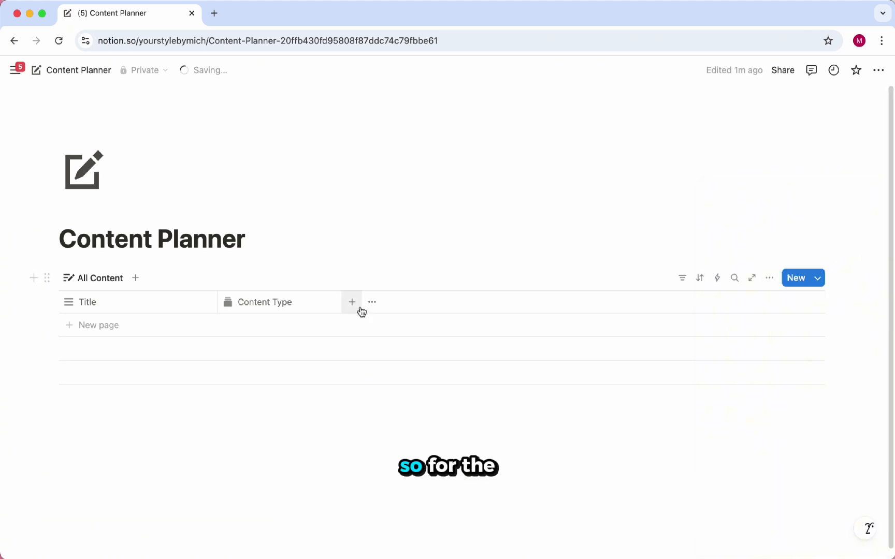
Add a Multi-select property named "Platform" and give it the icon of a downward arrow into a tray.
click(358, 308)
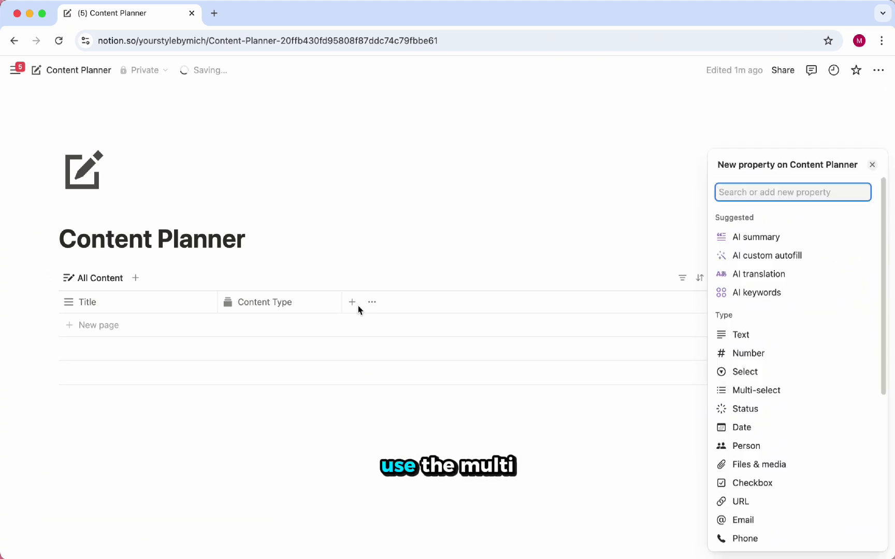
click(772, 395)
key(super+a)
key(BackSpace)
text(Platform)
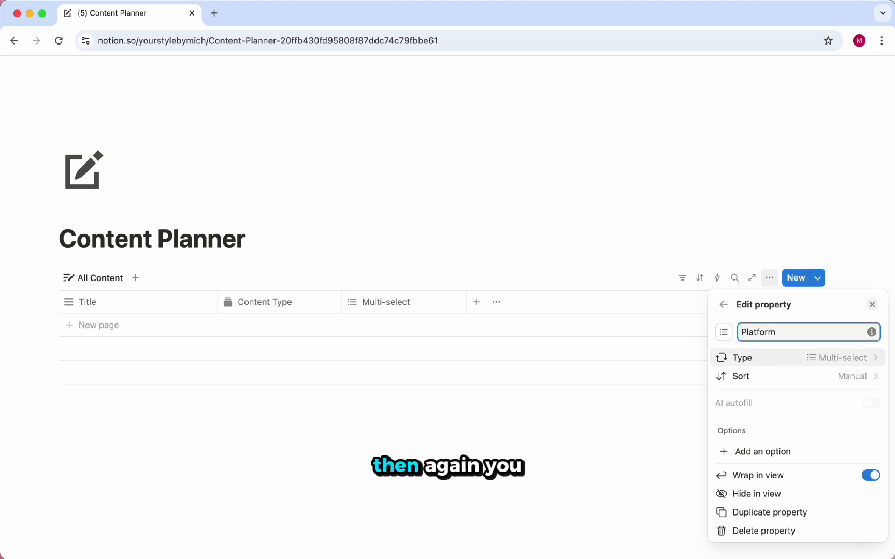
click(724, 332)
click(795, 275)
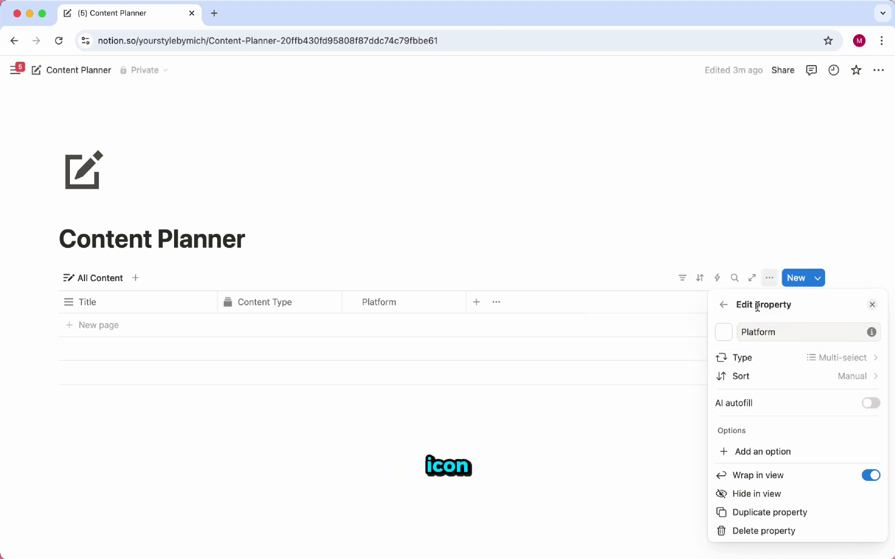
Add Platform options Website, Email, Pinterest, Facebook, Twitter/X, LinkedIn, TikTok, YouTube and Instagram.
click(793, 449)
text(Website)
key(Return)
text(Email)
key(Return)
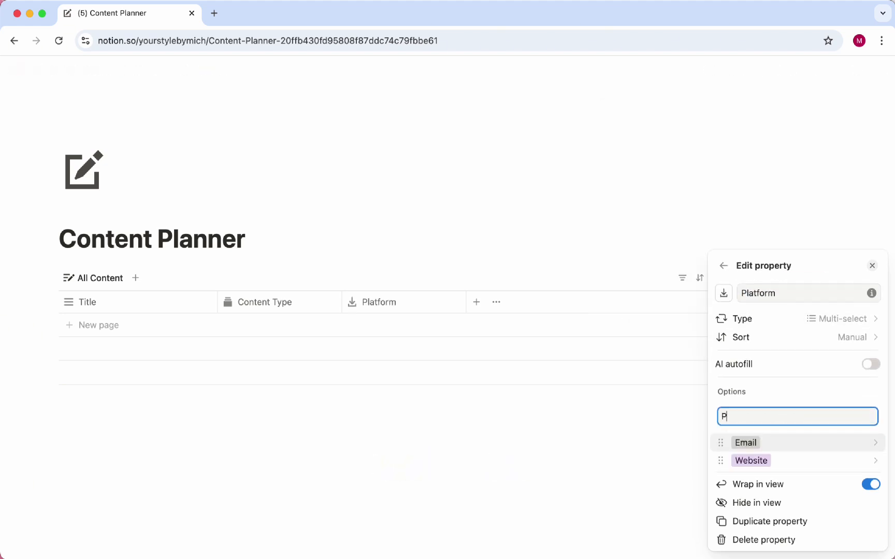
text(Pinterest)
key(Return)
text(Facebook Twitter/X LinkedIn TikTok YouTube In)
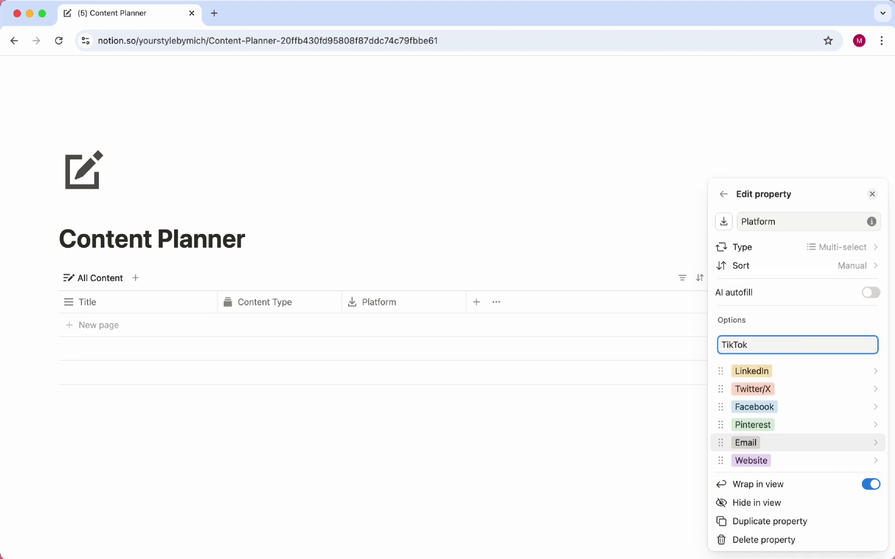
text(stagram)
key(Return)
scroll(795, 396, down, 1)
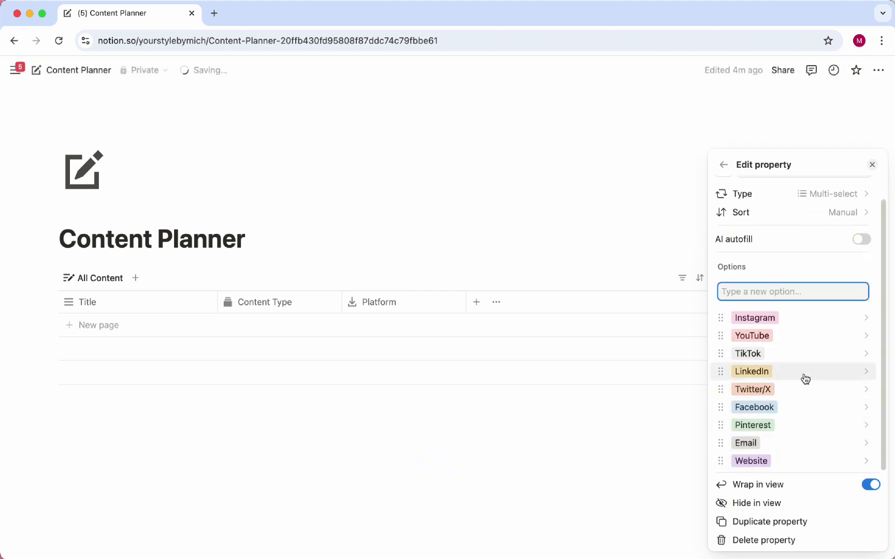
click(478, 302)
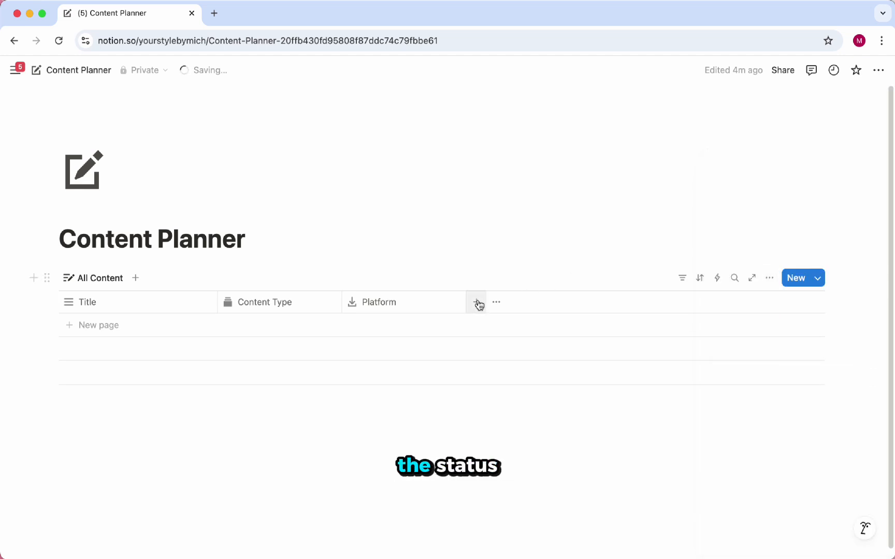
Add a Status property and rename its "Not started" option as "Idea".
click(478, 301)
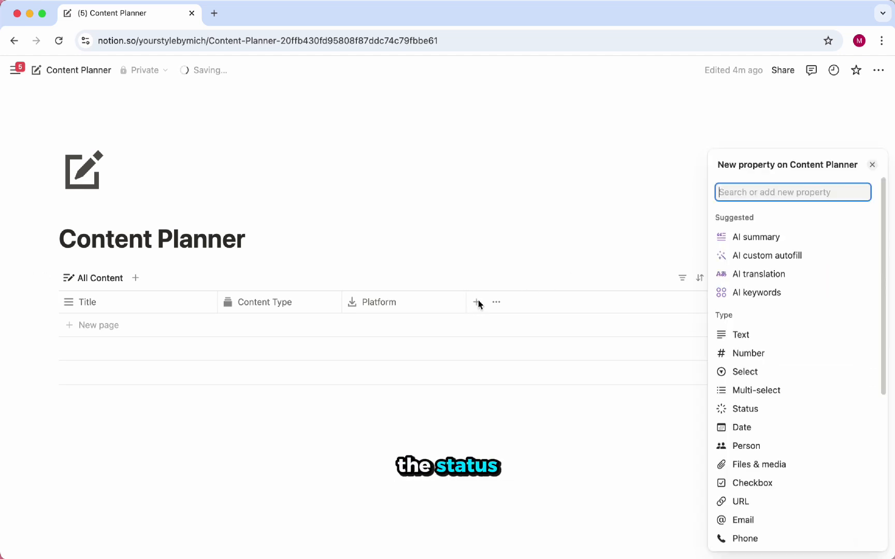
click(748, 410)
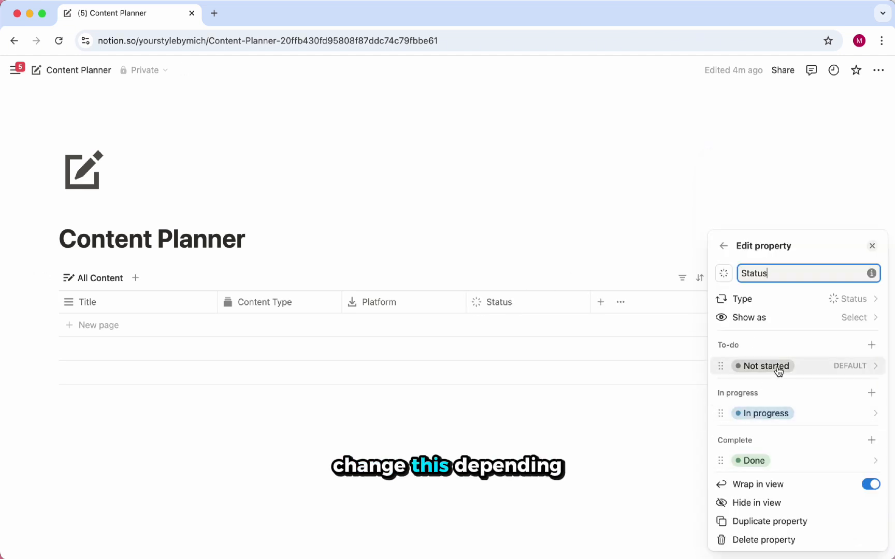
click(752, 367)
text(Idea)
key(Return)
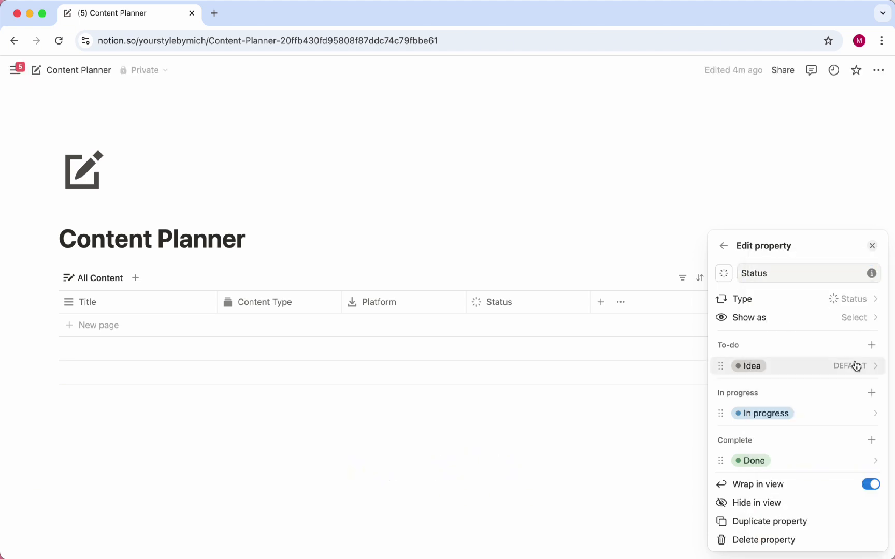
Add a "Planning" option to the Status property's To-do group and color the Idea option brown.
click(872, 343)
text(Planning)
key(Return)
click(751, 365)
click(756, 538)
Add the options "Editing" and "Ready for Review" to the Status property's In progress group.
click(868, 394)
text(Editing)
key(Return)
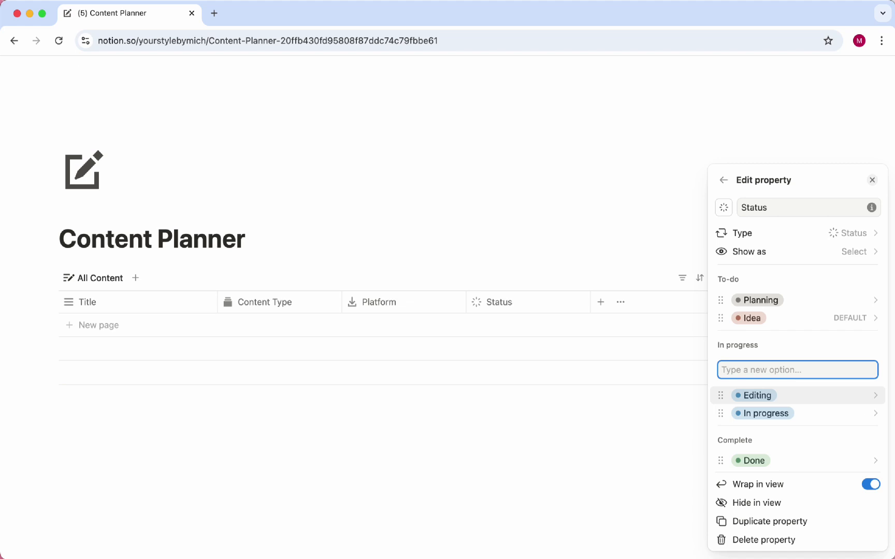
text(Ready for Review)
key(Return)
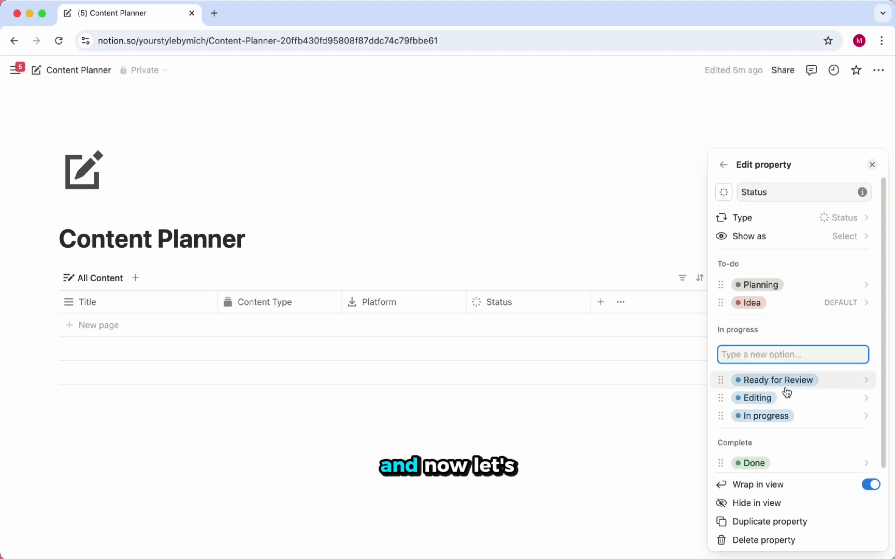
Color the Status options: Editing red and Ready for Review purple.
click(765, 398)
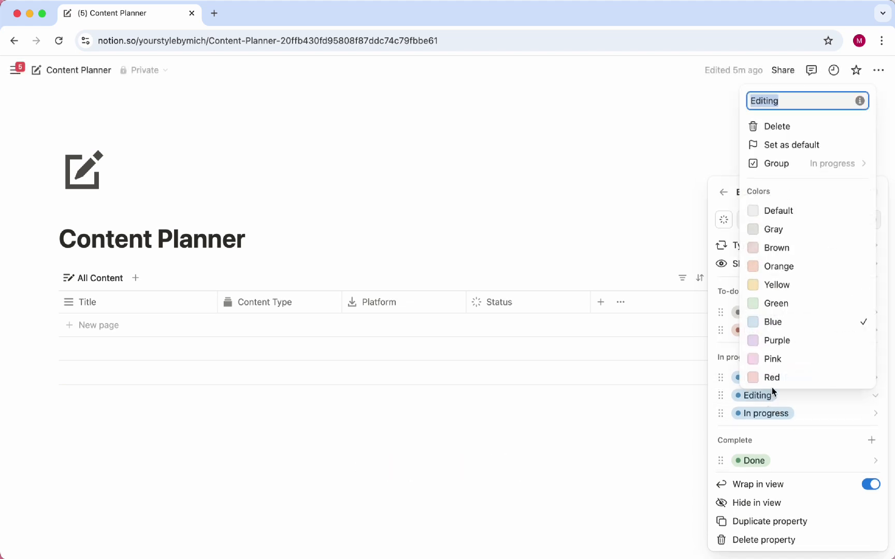
click(774, 380)
click(738, 382)
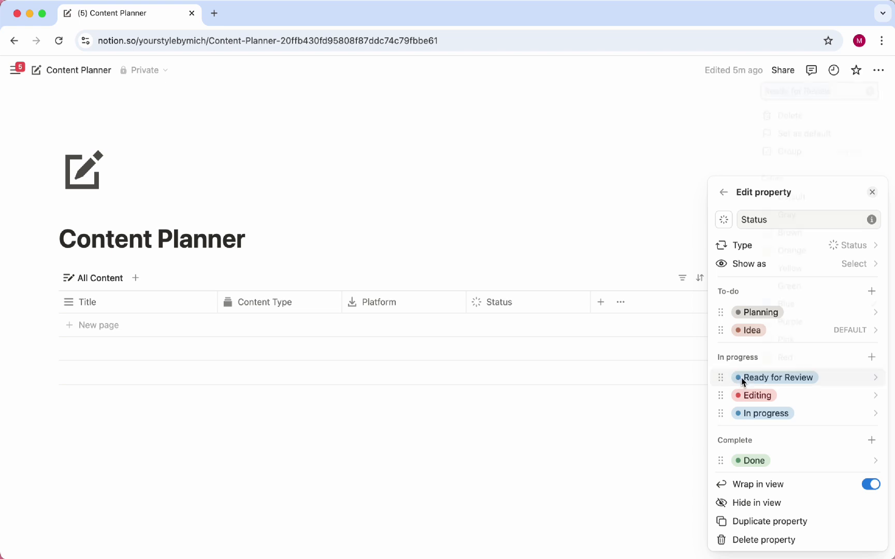
click(744, 376)
click(791, 324)
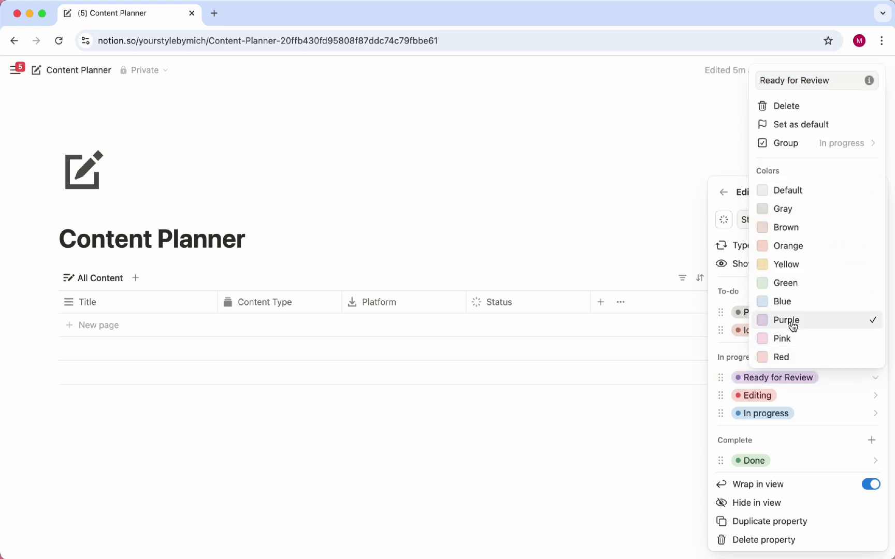
click(774, 389)
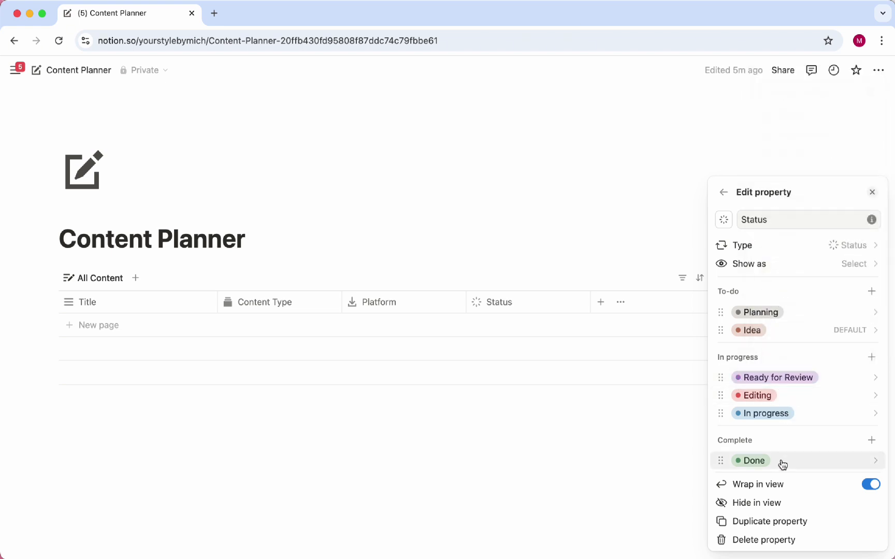
Rename the "Done" option in the Status property's Complete group as "Published".
click(820, 461)
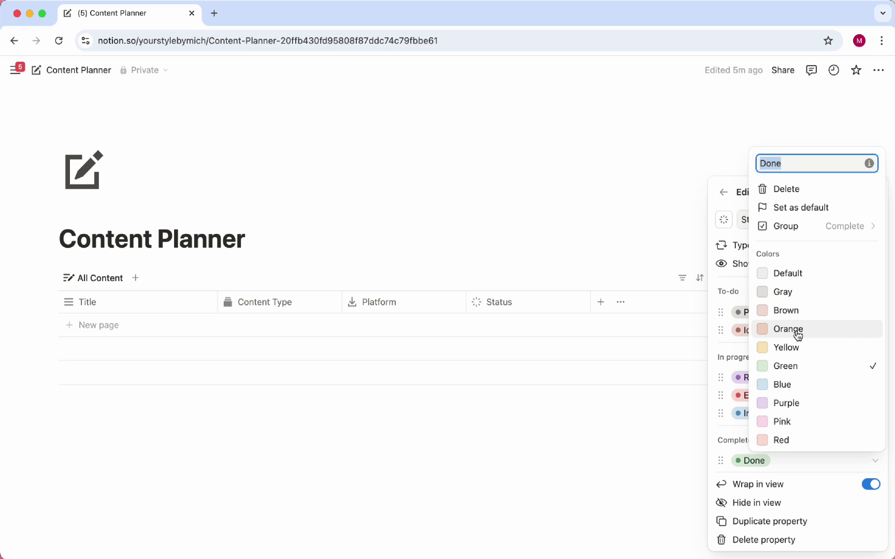
text(Published)
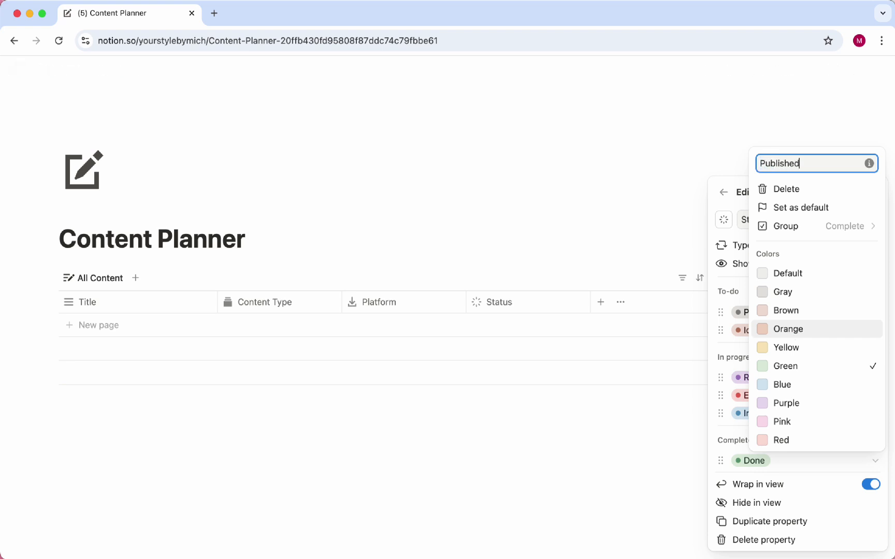
key(Return)
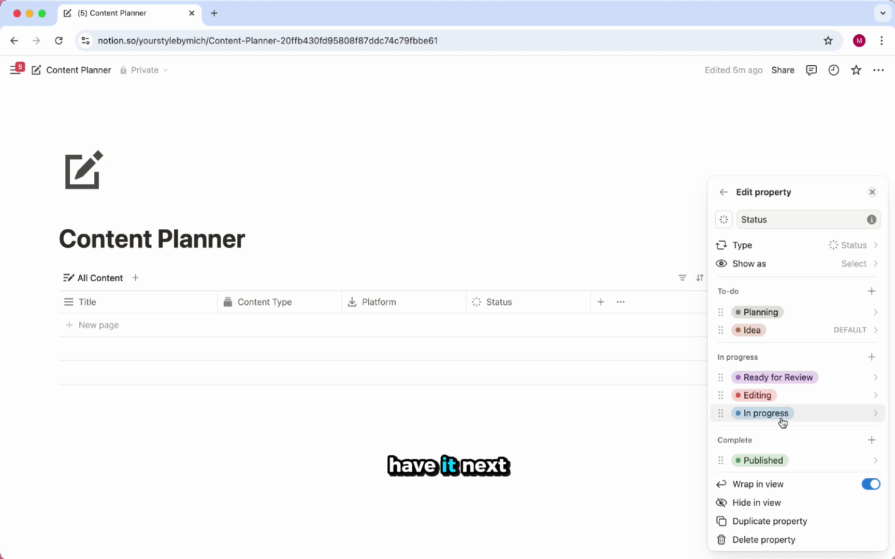
click(605, 307)
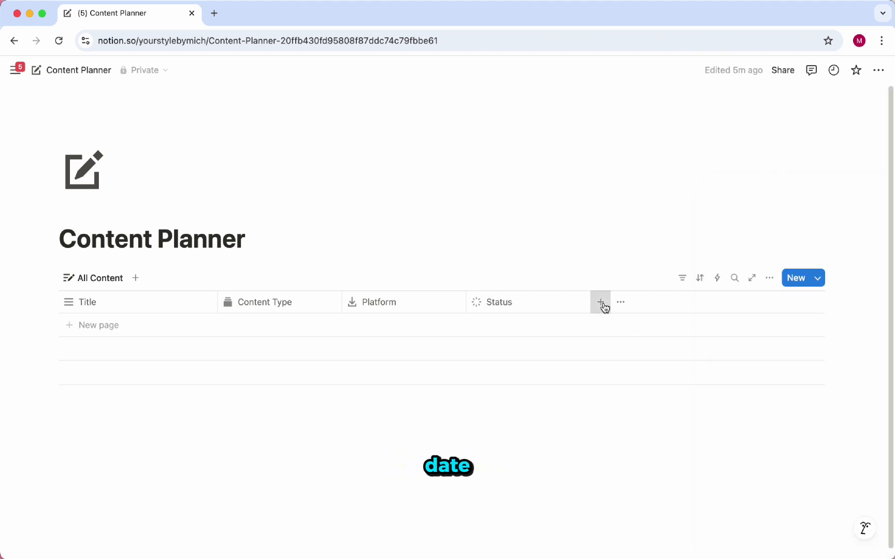
Add a Date property named "Due Date" to the database.
click(602, 304)
click(762, 427)
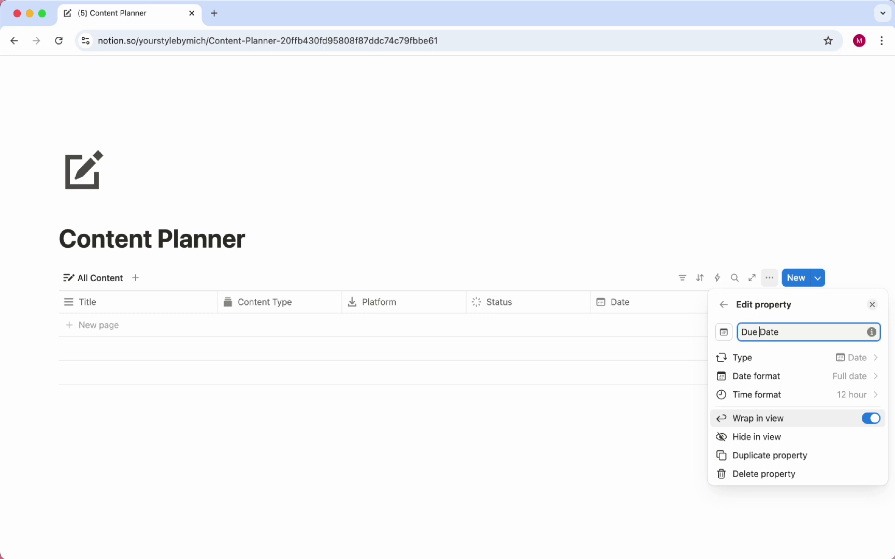
click(727, 307)
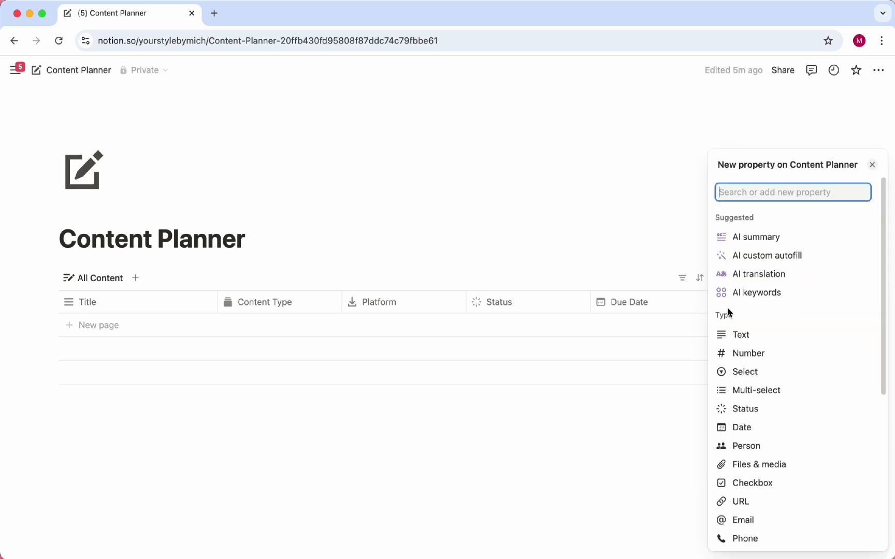
Add a Multi-select property named "Tags/Keywords" to the database.
click(762, 388)
key(super+a)
text(Tag)
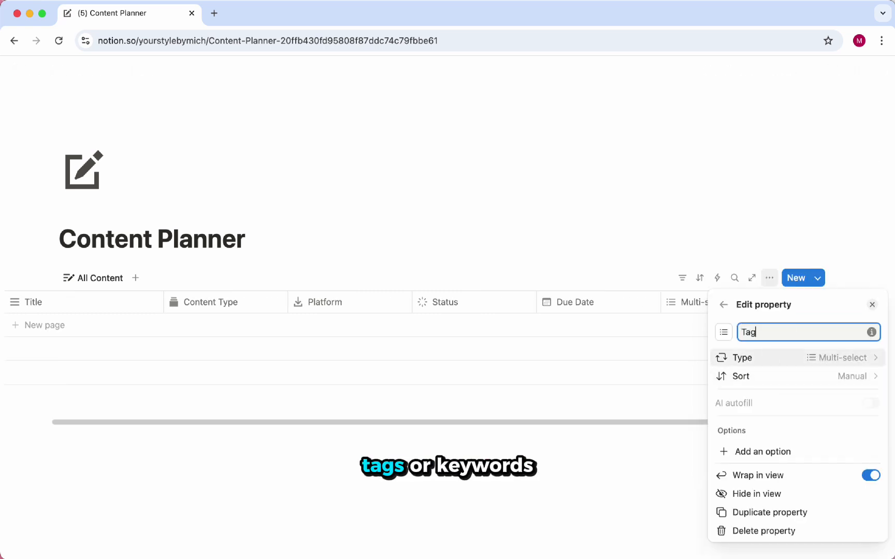
text(s/Keywords)
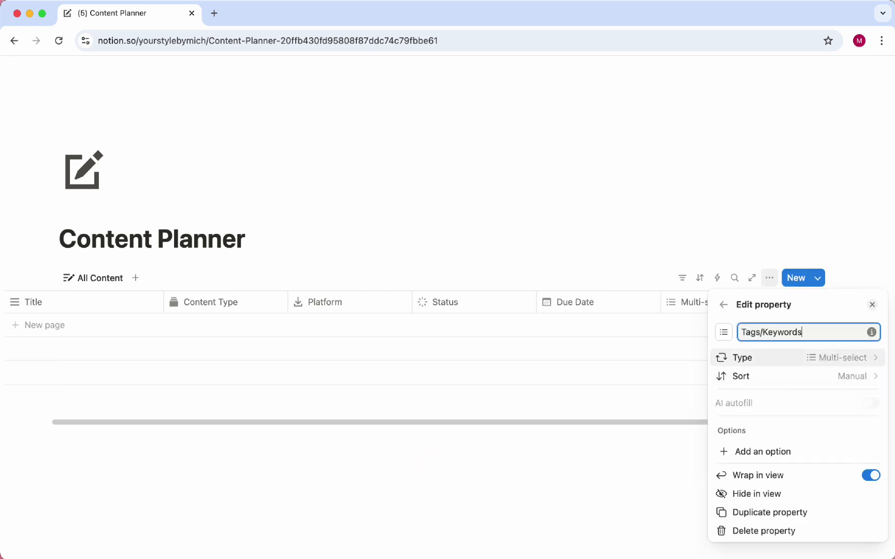
Add Tags/Keywords options Educational, Tutorial, Product, Inspiration and Trending.
click(755, 452)
text(Educational)
key(Return)
text(Tutorial)
key(Return)
text(Product)
key(Return)
text(Inspiration)
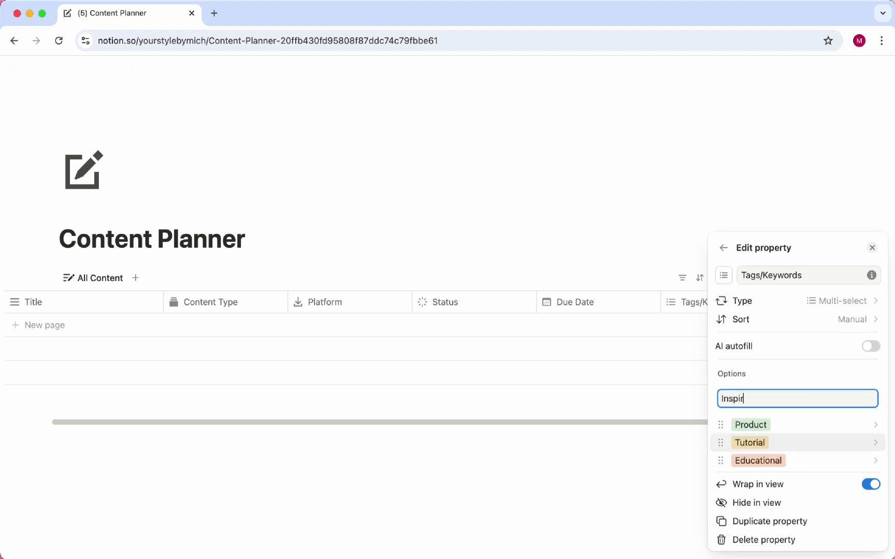
key(Return)
text(Trending)
key(Return)
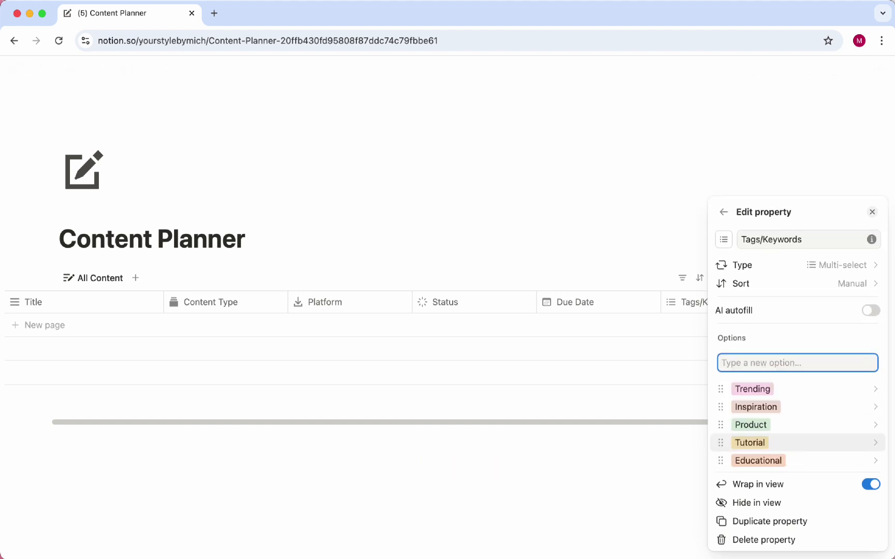
key(Escape)
Add a Text property named "Notes" to the database.
click(795, 302)
click(791, 340)
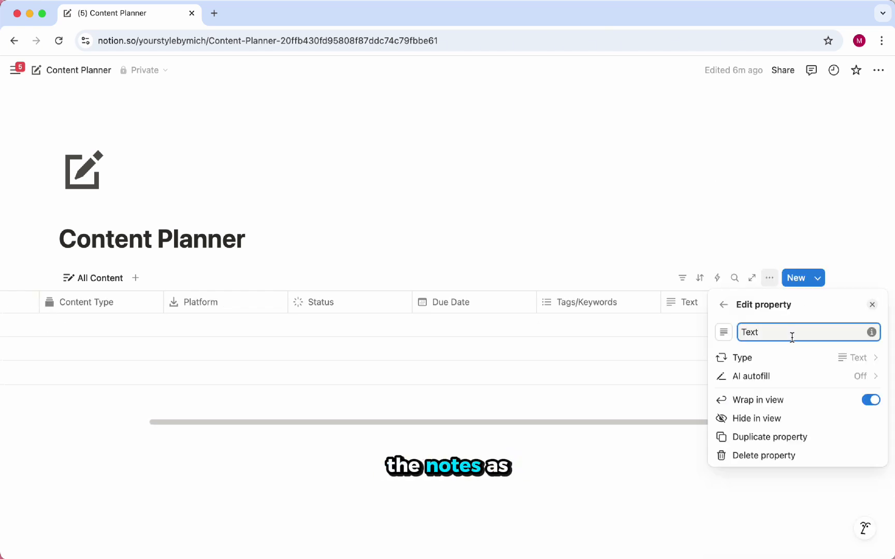
key(super+a)
text(Notes)
click(677, 448)
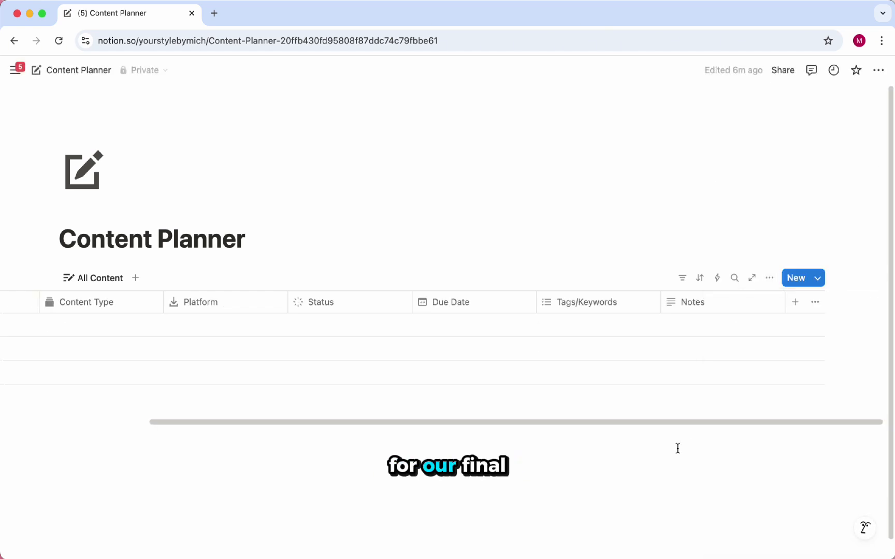
Add a URL property to the database, keeping its default name.
click(792, 303)
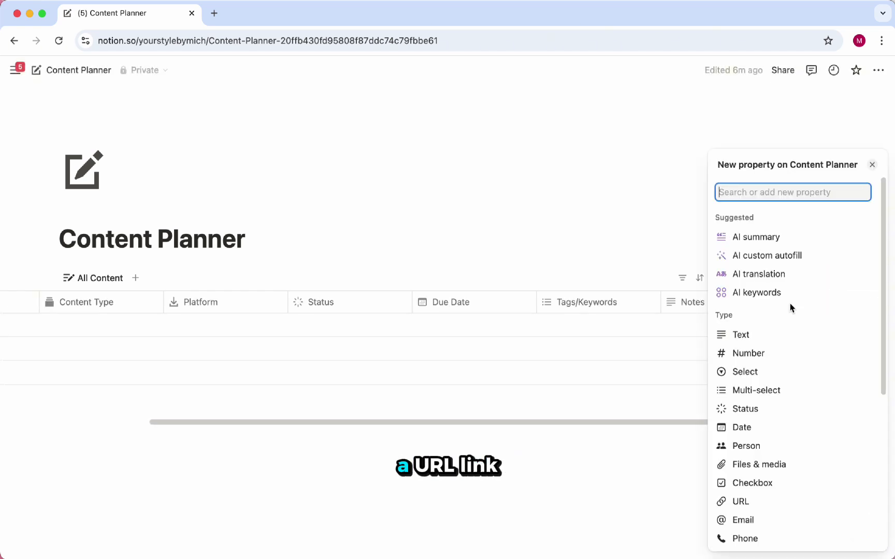
click(757, 501)
click(660, 440)
Freeze the table's columns up to the Title column.
drag(667, 426, 313, 428)
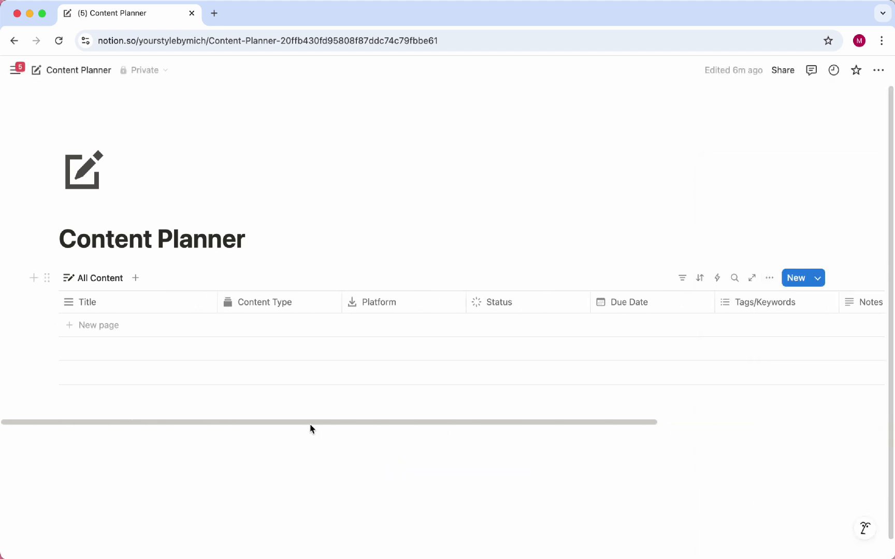
drag(307, 426, 280, 436)
click(107, 307)
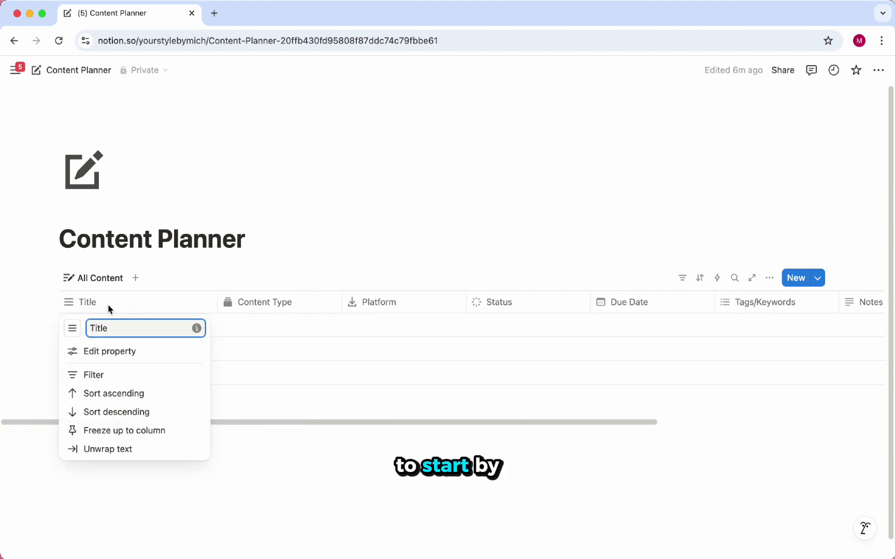
click(124, 431)
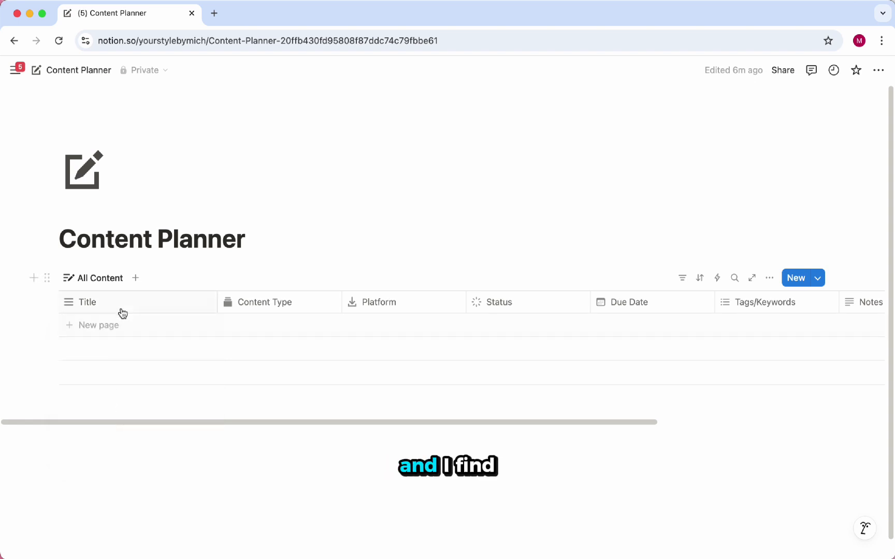
drag(144, 423, 82, 422)
Add a new entry titled "7 Essential Photography Tips for Beginners" to the All Content table.
click(118, 330)
text(7 Esse)
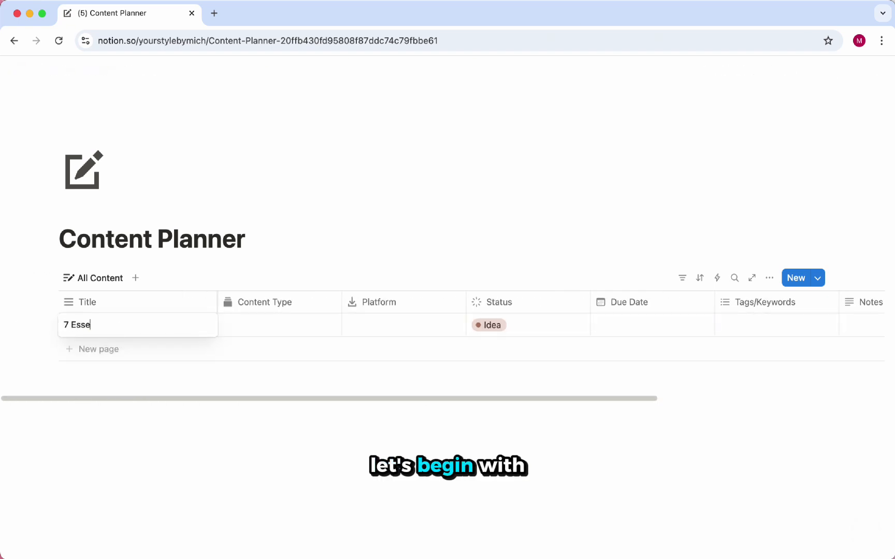
text(ntial Photography Tips for Beginners)
key(Return)
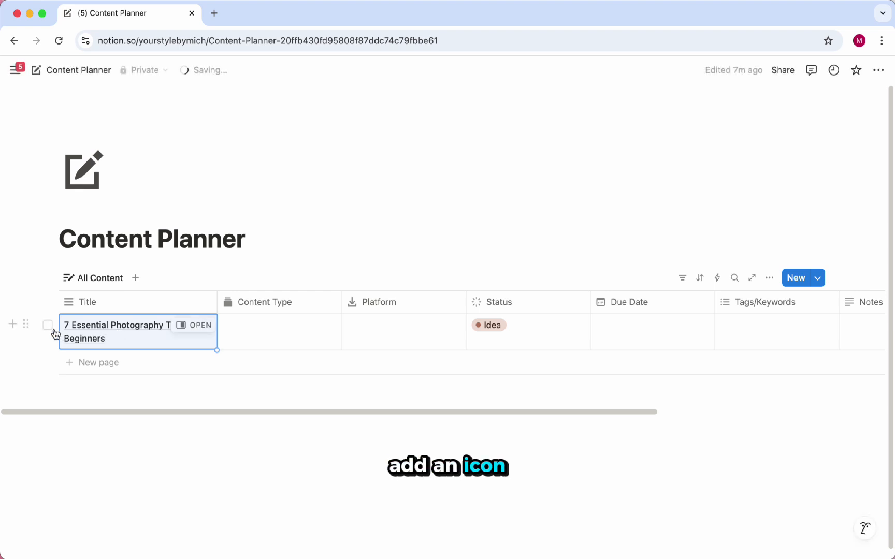
Give the "7 Essential Photography Tips for Beginners" entry the pencil-in-square icon in the default dark colour.
click(26, 324)
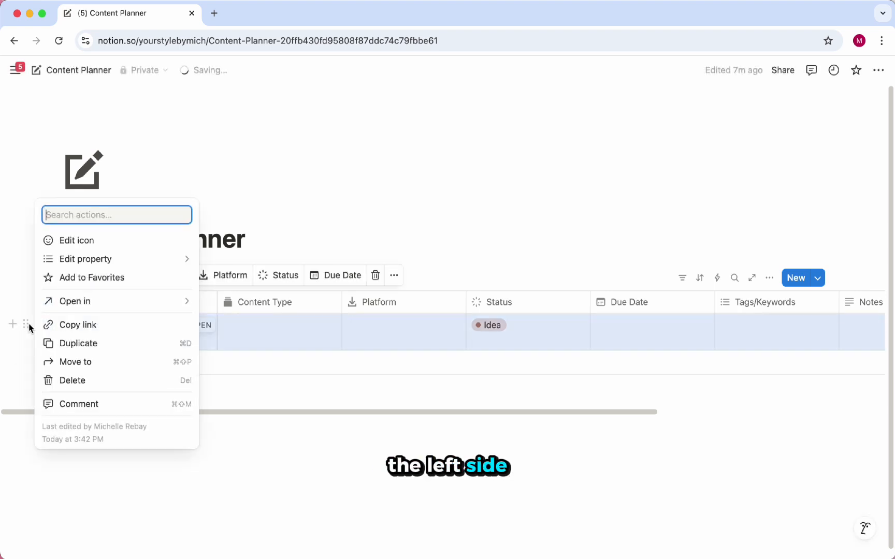
click(75, 243)
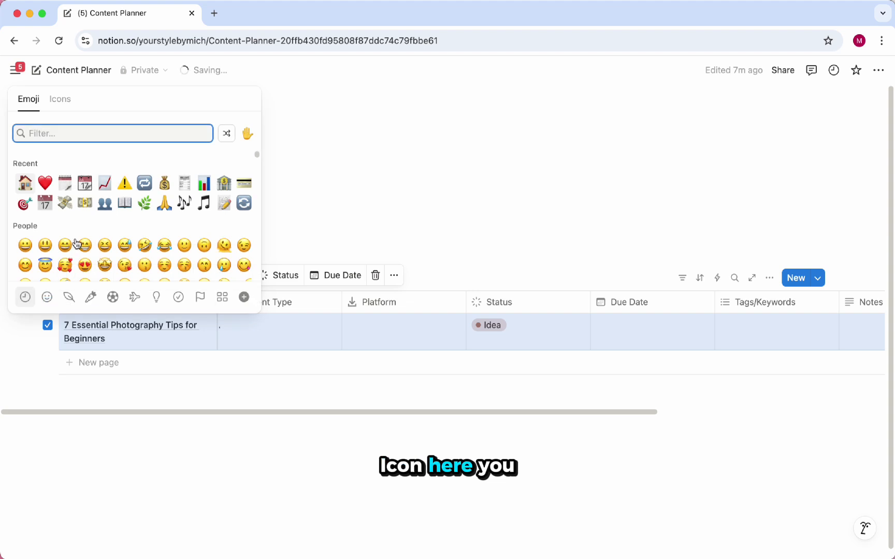
click(61, 102)
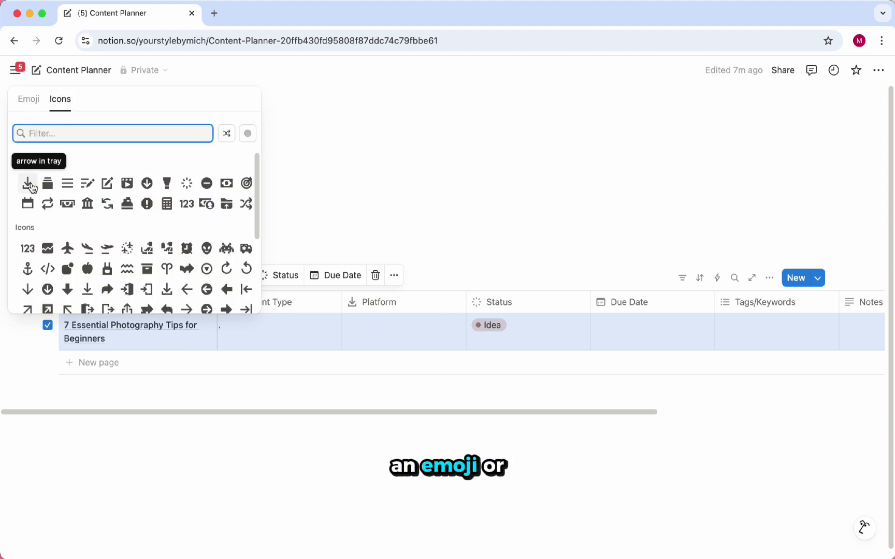
mouse_move(107, 188)
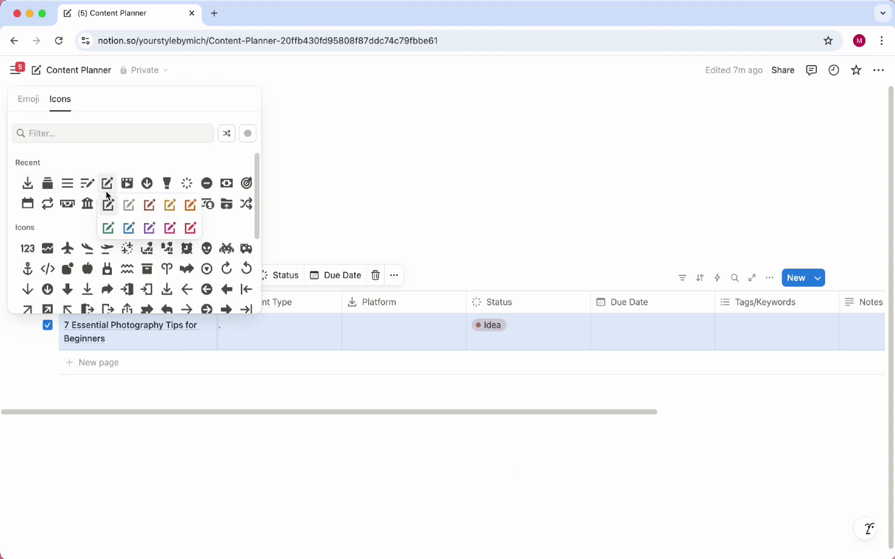
click(110, 206)
Add an entry titled "Behind the Scenes: Product Photography" and give it the pencil-in-square icon.
click(126, 369)
text(Behind the Scene)
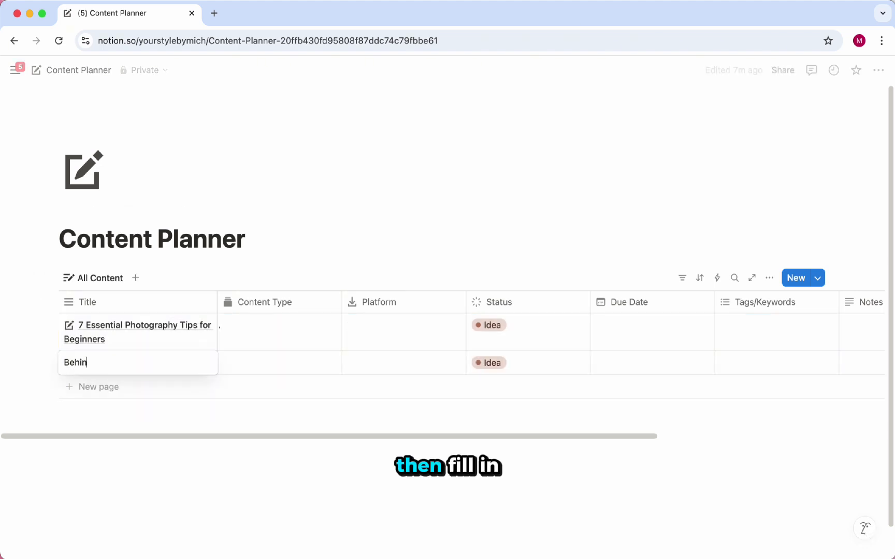
text(s: Product Photography)
click(30, 364)
click(72, 278)
click(60, 137)
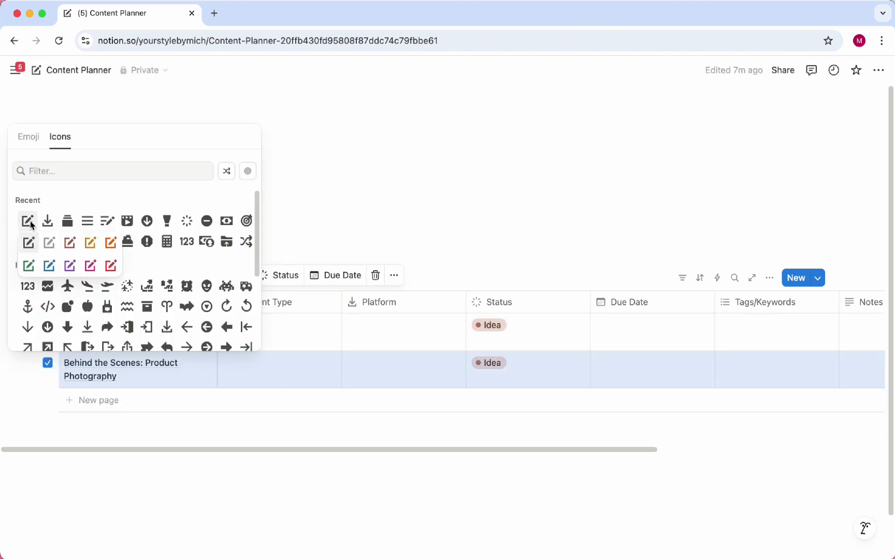
click(30, 221)
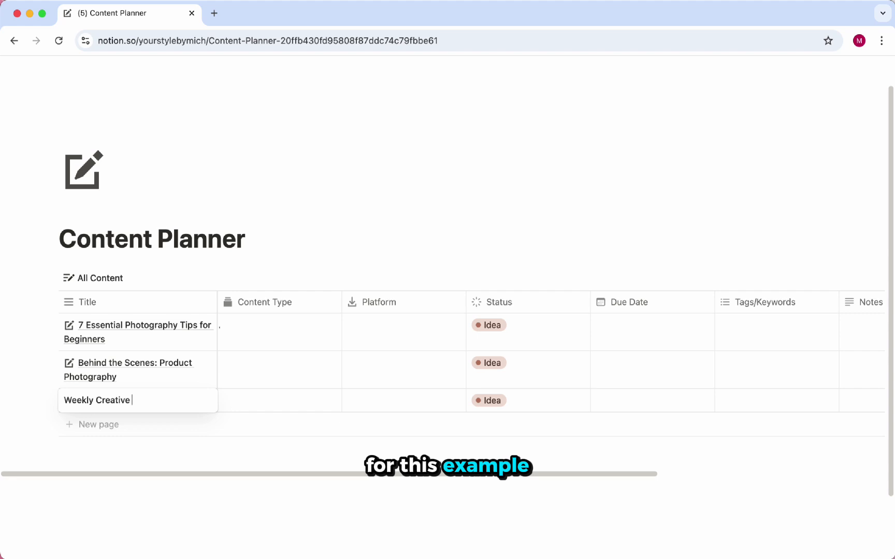
Add an entry titled "Weekly Creative Inspiration" and give it the pencil-in-square icon.
text(Inspi)
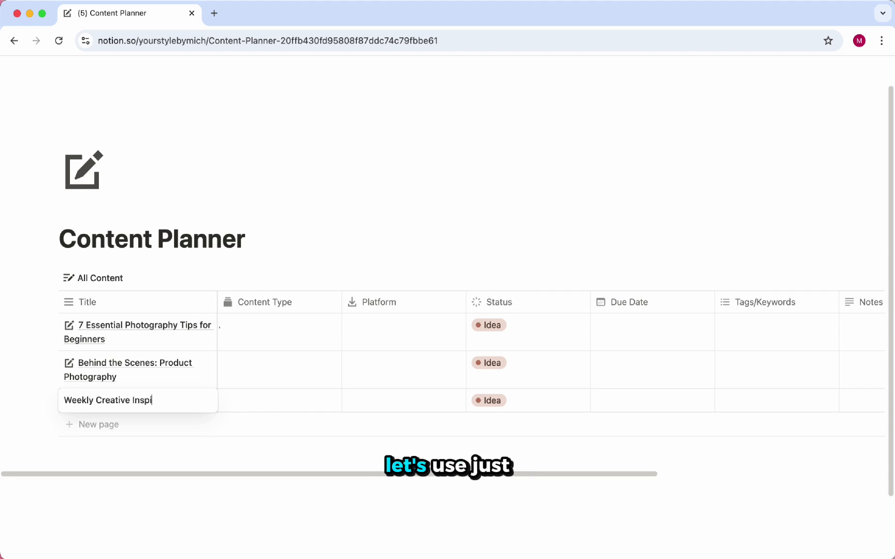
text(ration)
key(Escape)
click(29, 401)
click(77, 325)
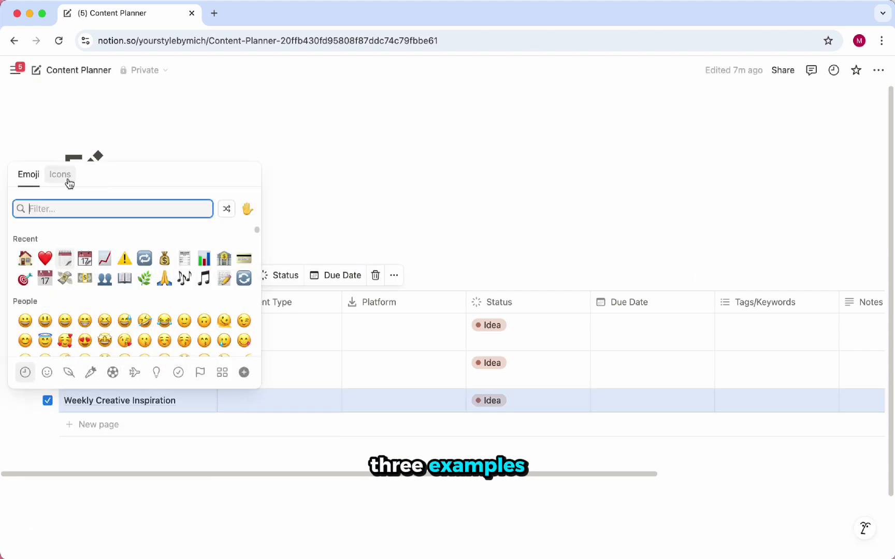
click(60, 175)
click(27, 259)
key(Escape)
Set the three entries' Content Type to Blog Post, Video and Newsletter in row order, and narrow the Content Type column.
click(247, 343)
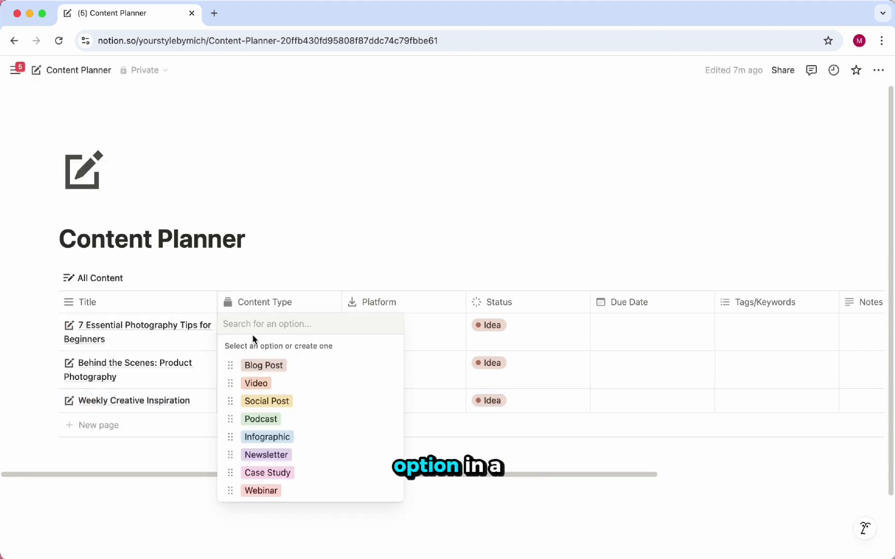
click(258, 367)
click(259, 371)
click(254, 422)
click(272, 403)
click(264, 342)
drag(341, 302, 311, 304)
Set the Platform of the "7 Essential Photography Tips for Beginners" entry to Website, Instagram and Pinterest.
click(342, 338)
click(356, 508)
click(360, 366)
click(361, 473)
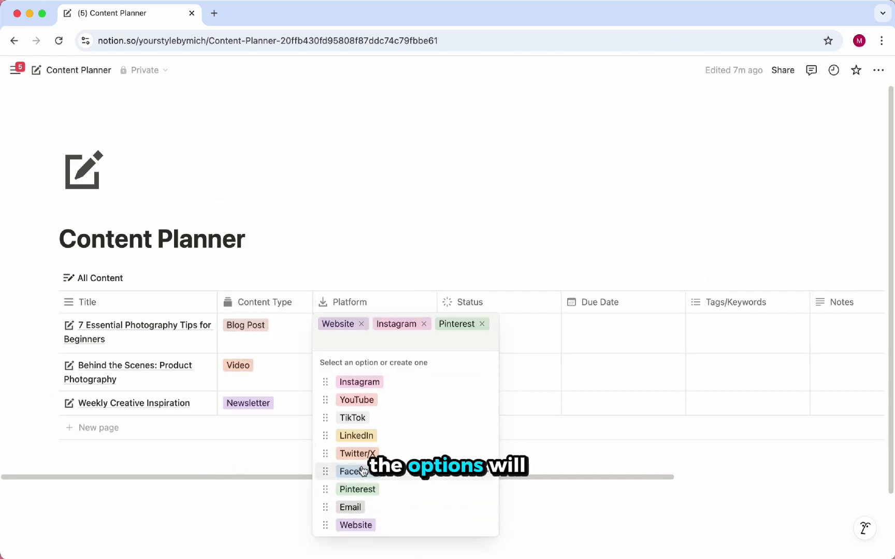
key(Escape)
Set the Platform of the "Behind the Scenes: Product Photography" entry to YouTube, Instagram and TikTok.
click(367, 370)
click(357, 216)
click(360, 198)
click(353, 232)
key(Escape)
Set the Platform of the "Weekly Creative Inspiration" entry to Email and Website.
click(351, 406)
click(374, 365)
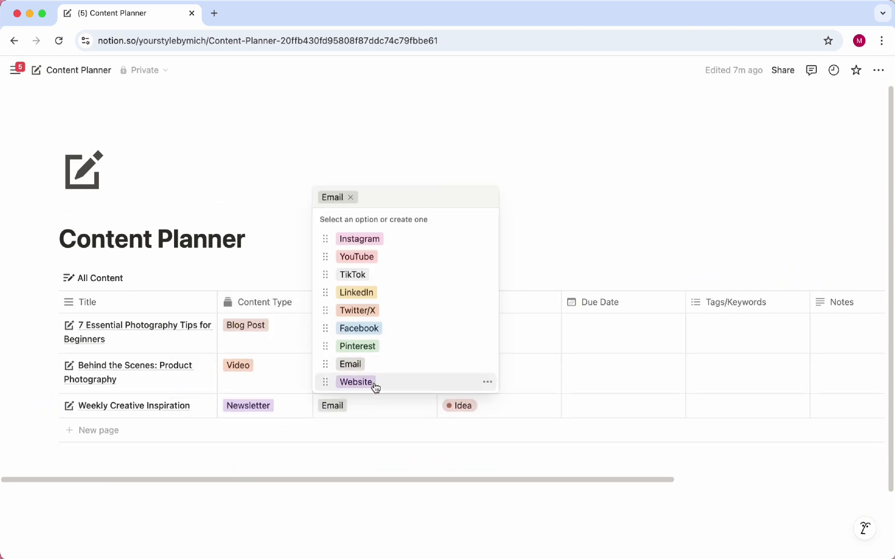
click(358, 381)
key(Escape)
Set the three entries' Status to Ready for Review, In progress and Planning in row order.
click(479, 334)
click(500, 431)
click(490, 384)
click(474, 271)
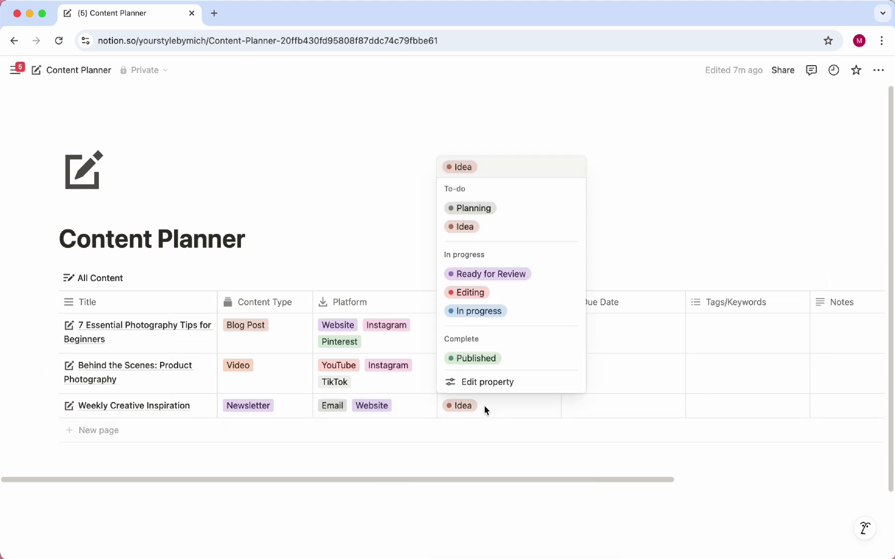
click(502, 210)
Try a due date of June 14, 2025 with time included on the first entry, and clear it.
click(589, 336)
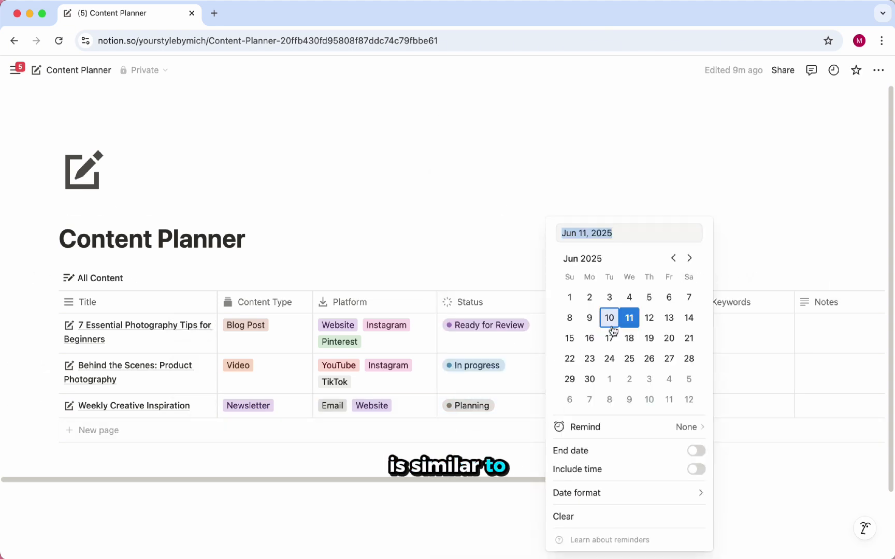
click(687, 322)
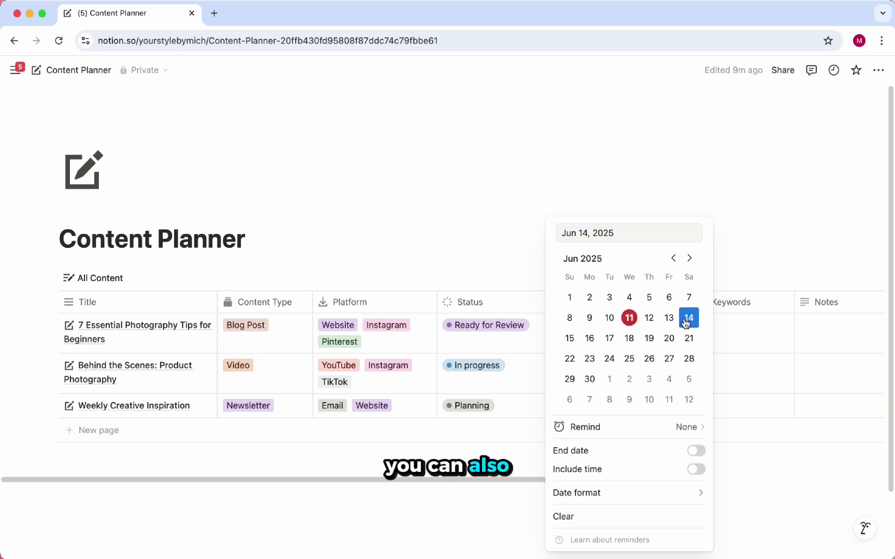
click(685, 426)
click(696, 470)
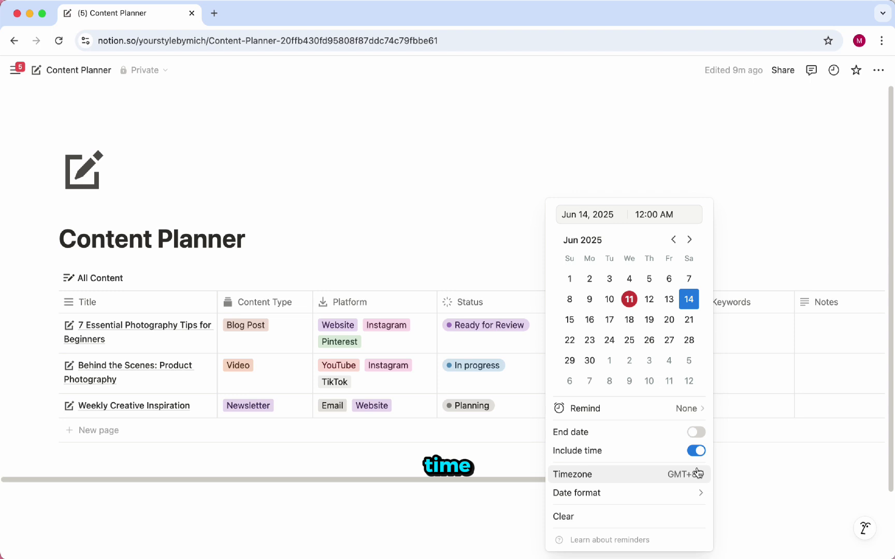
click(682, 474)
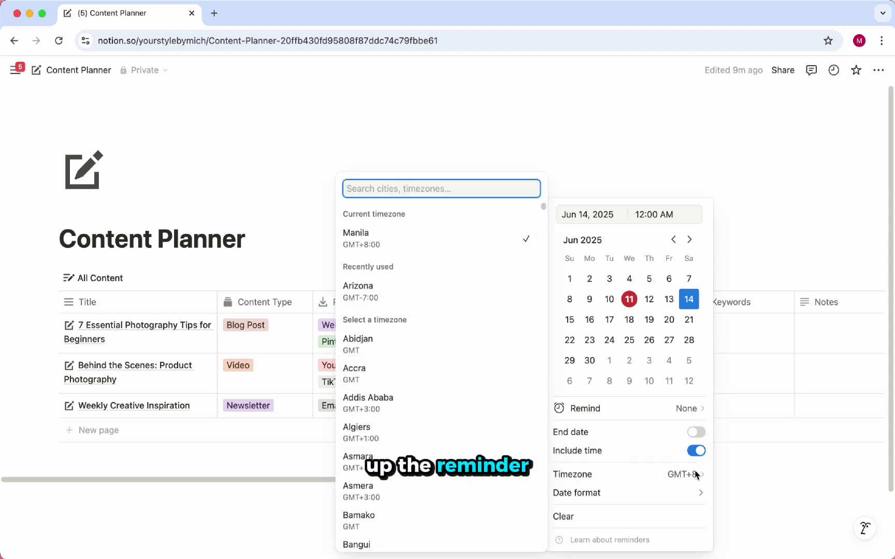
mouse_move(686, 492)
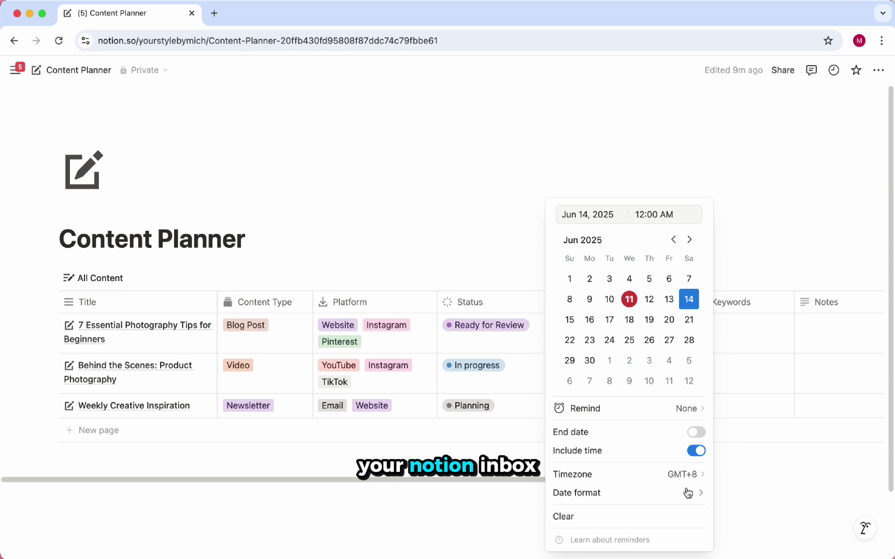
click(574, 514)
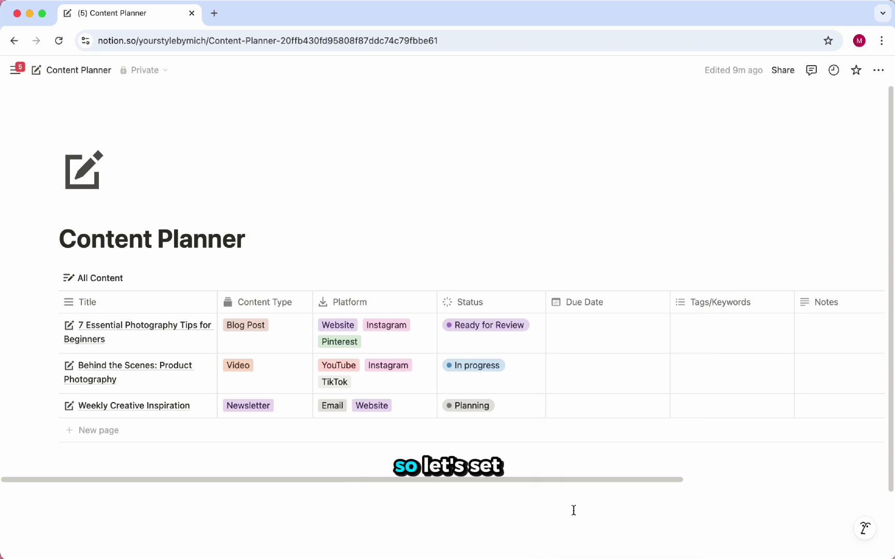
Set the entries' due dates to June 14, June 16 and July 5, 2025 in row order, and narrow the Due Date column.
click(630, 337)
click(688, 319)
key(Escape)
click(616, 370)
click(592, 341)
key(Escape)
click(613, 405)
click(689, 245)
key(Escape)
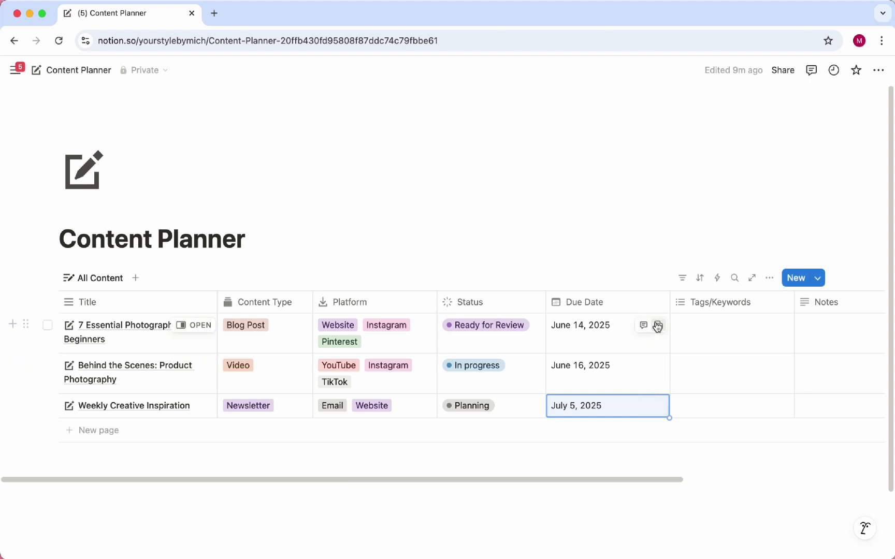
drag(669, 303, 649, 304)
Tag the "7 Essential Photography Tips for Beginners" entry as Educational and Tutorial under Tags/Keywords.
drag(632, 480, 748, 467)
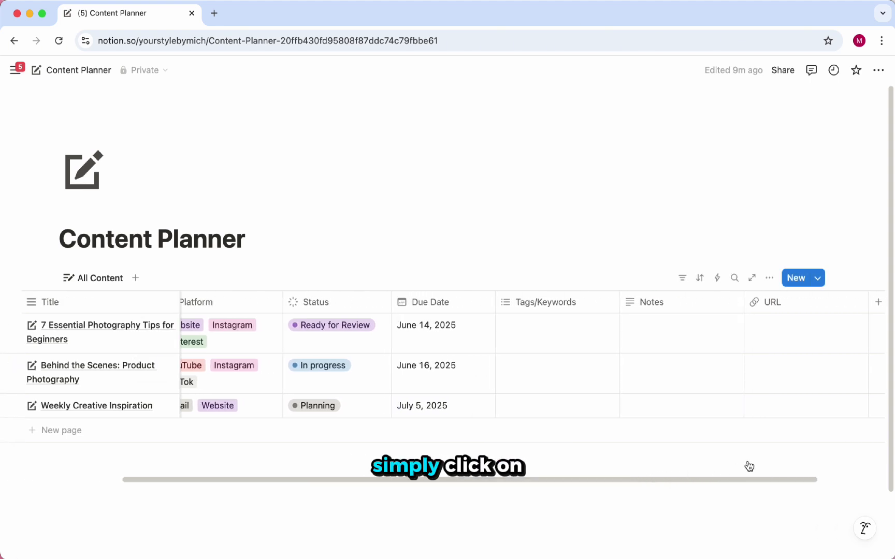
click(557, 342)
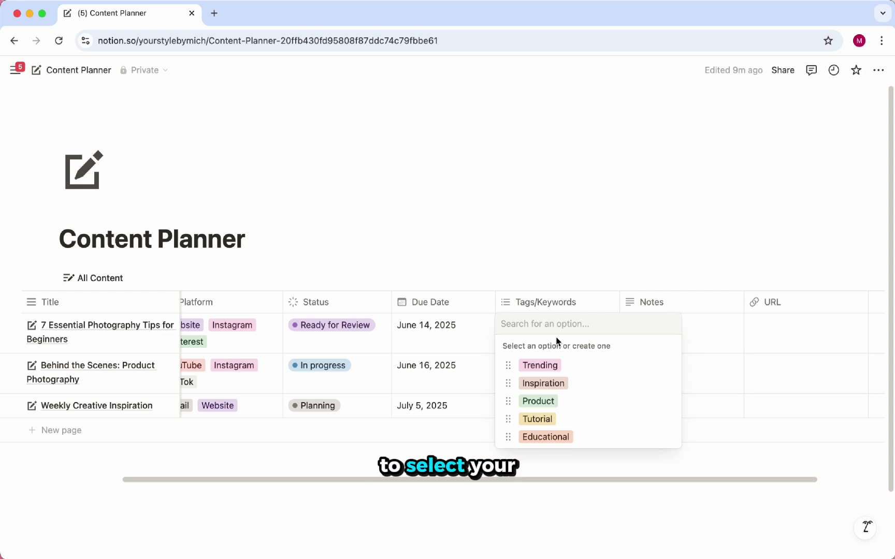
click(545, 437)
click(538, 419)
key(Escape)
Tag the "Behind the Scenes: Product Photography" entry as Tutorial and Product under Tags/Keywords.
key(Down)
key(Return)
click(537, 460)
click(538, 441)
key(Escape)
Tag the "Weekly Creative Inspiration" entry as Inspiration and Trending under Tags/Keywords.
key(Down)
click(557, 405)
click(538, 463)
click(538, 444)
key(Escape)
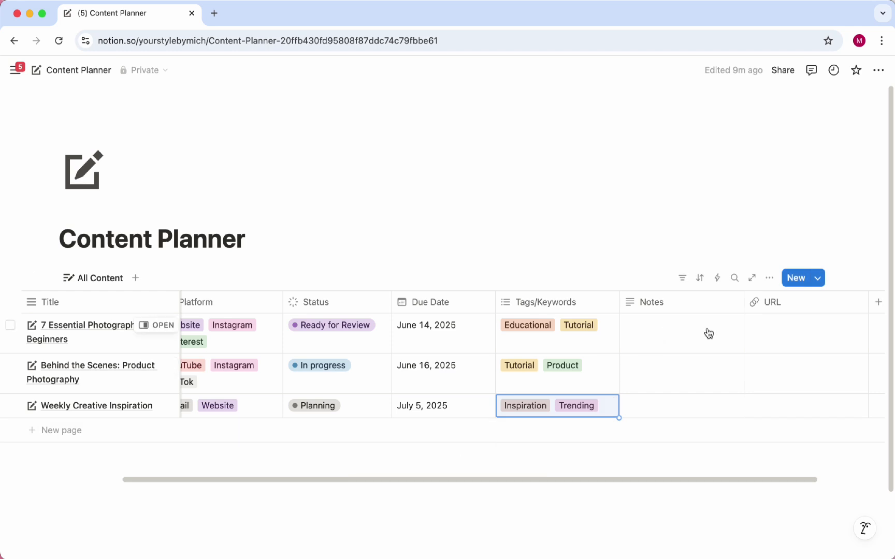
click(796, 330)
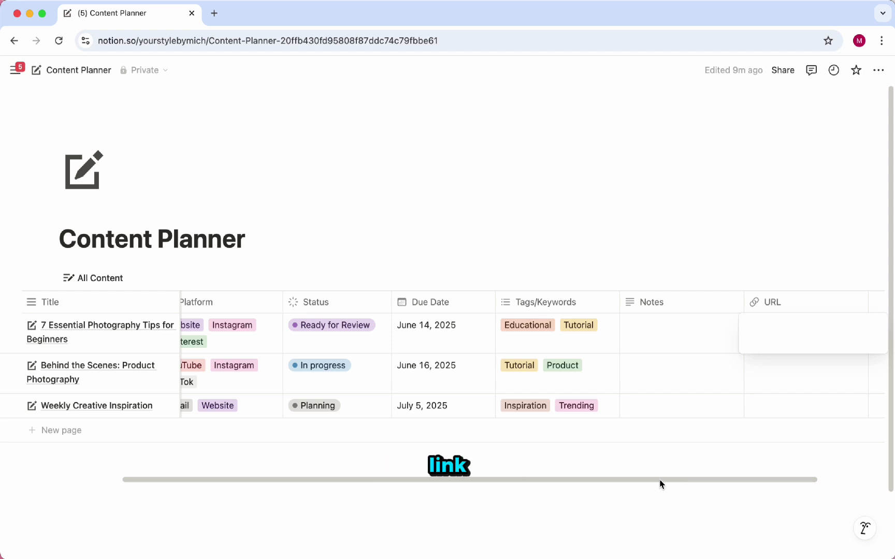
key(Escape)
drag(660, 479, 354, 479)
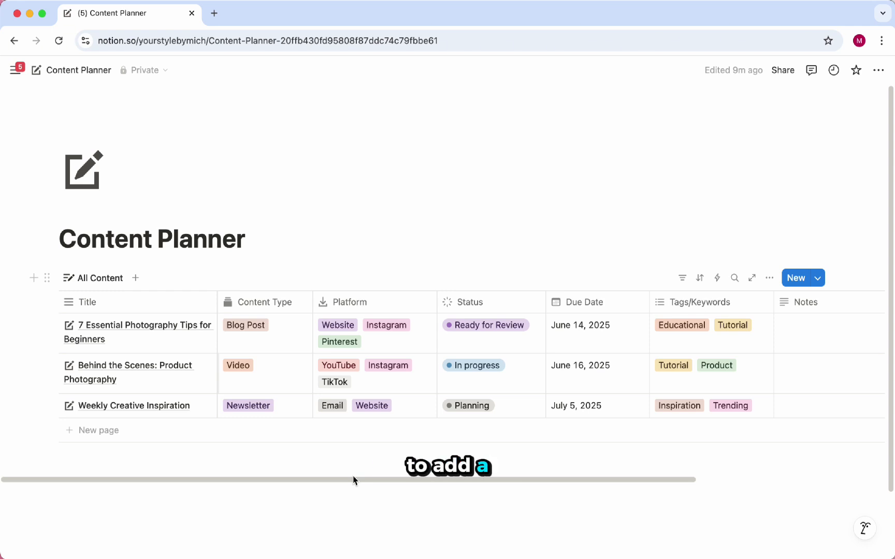
Add a Board view named "Content Board" to the database and give it the arrows inward icon.
click(138, 278)
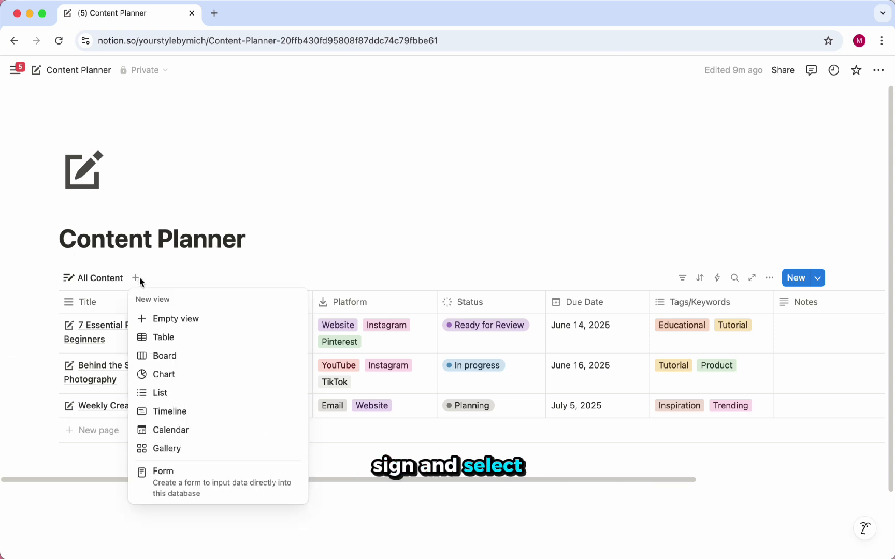
click(194, 356)
text(Content Board)
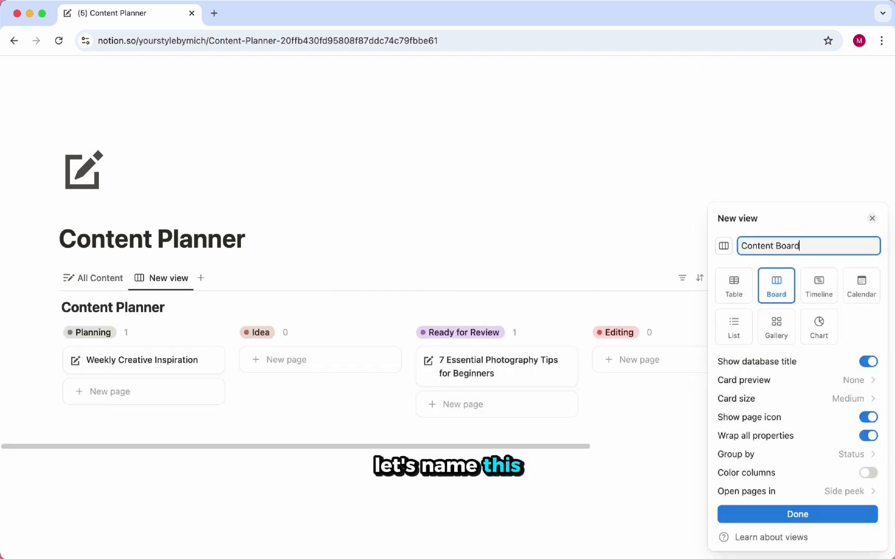
click(724, 247)
scroll(748, 414, down, 2)
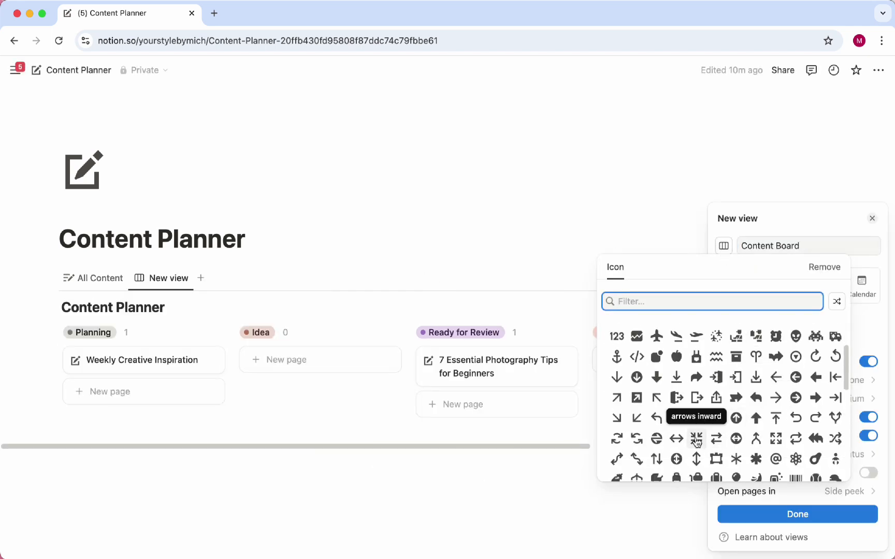
click(697, 439)
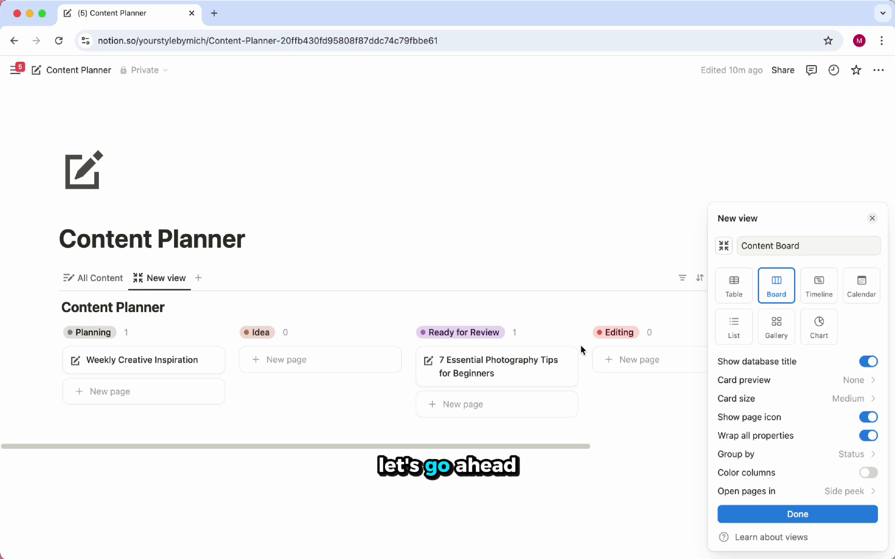
Try grouping the Content Board view by Content Type, Due Date and Platform in turn.
click(800, 454)
click(810, 307)
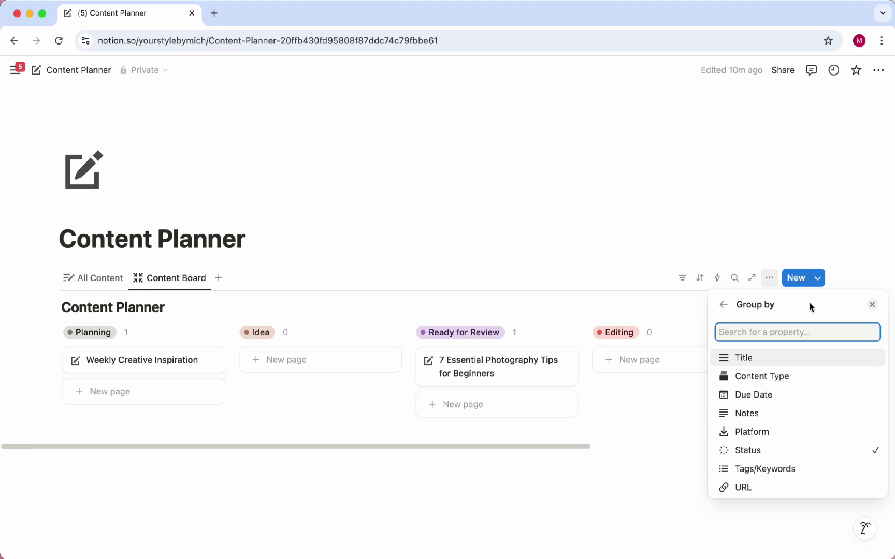
click(780, 376)
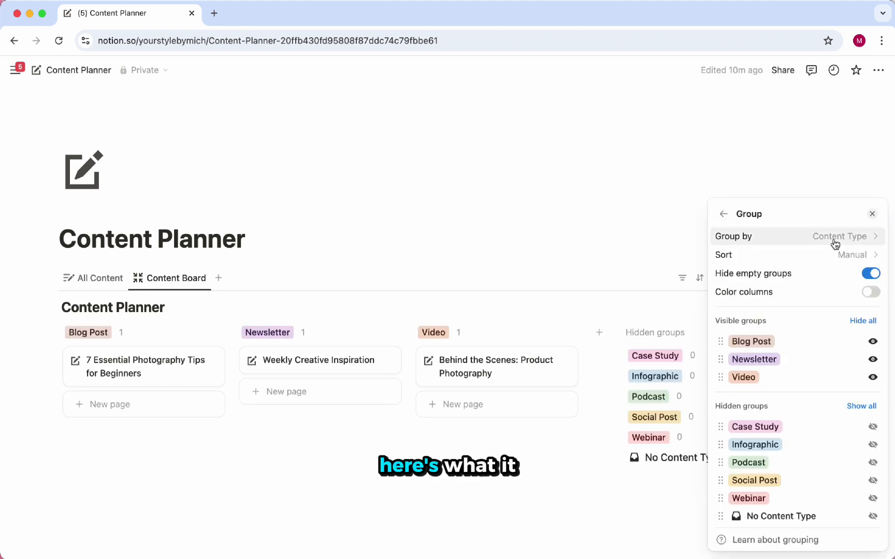
click(834, 237)
click(775, 396)
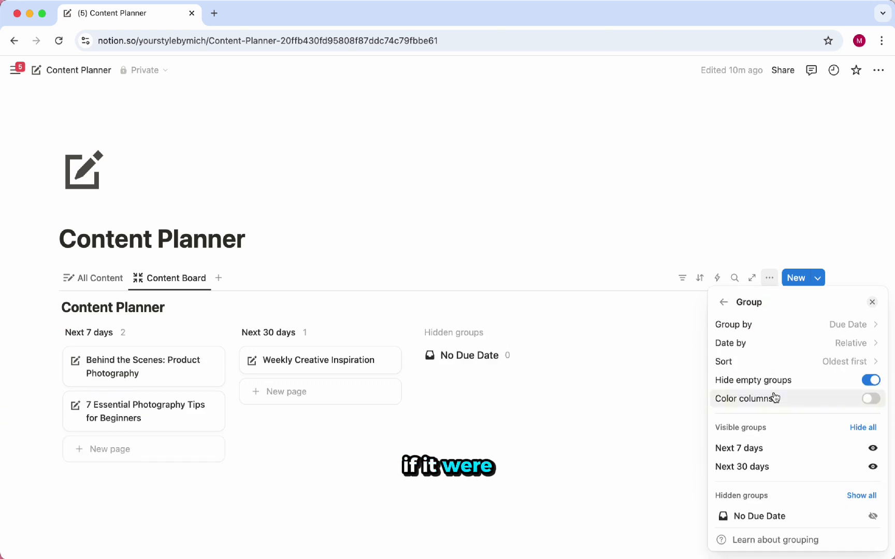
click(829, 330)
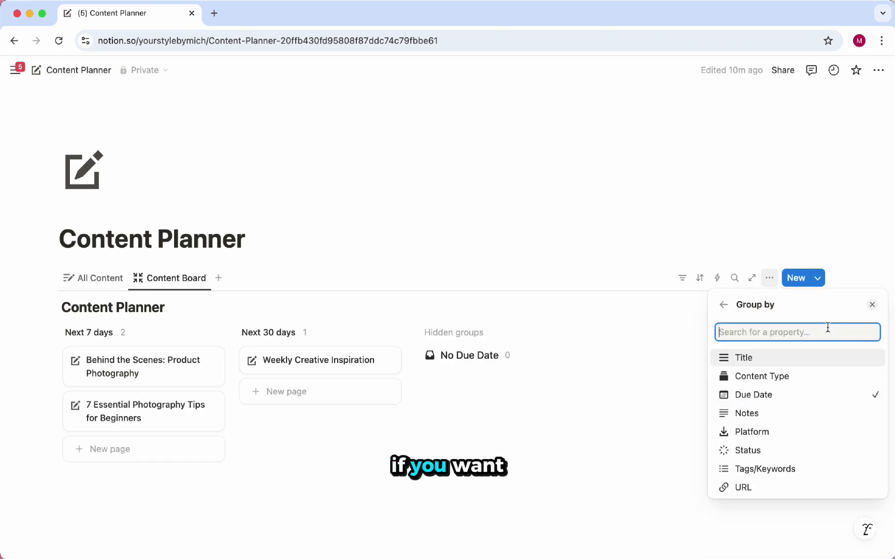
click(796, 434)
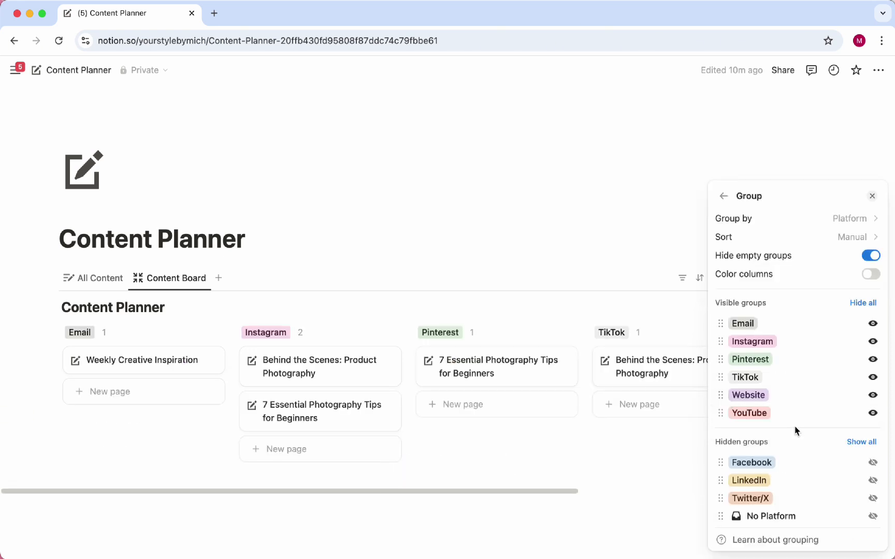
Group the Content Board view by Status.
click(840, 219)
click(807, 452)
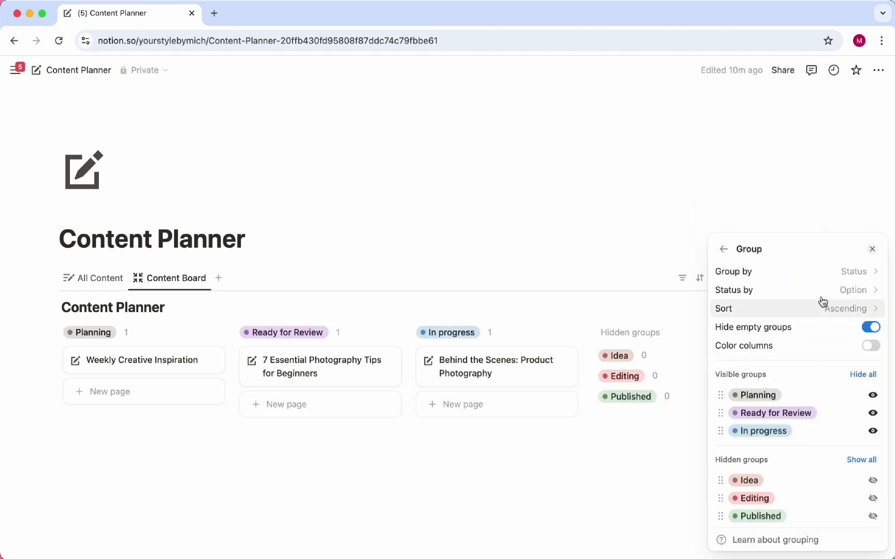
Change the Content Board view's grouping to Content Type.
click(828, 281)
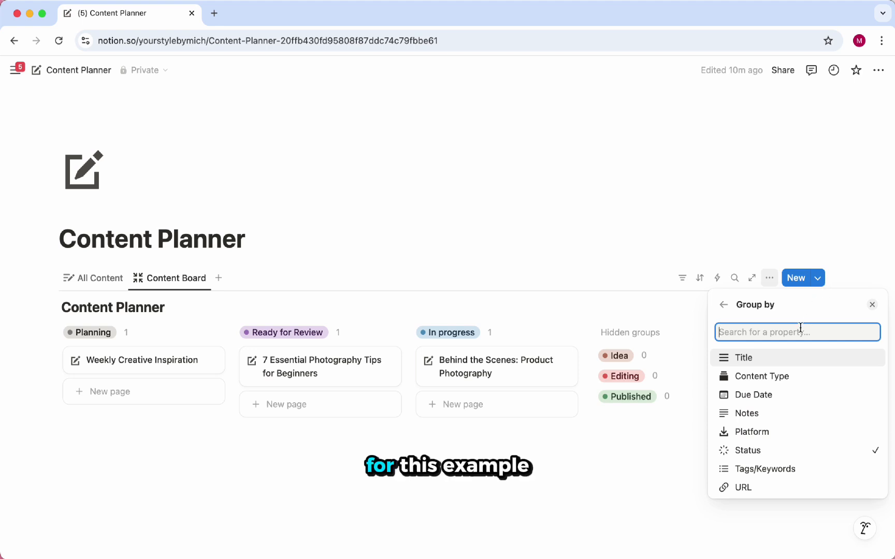
click(784, 378)
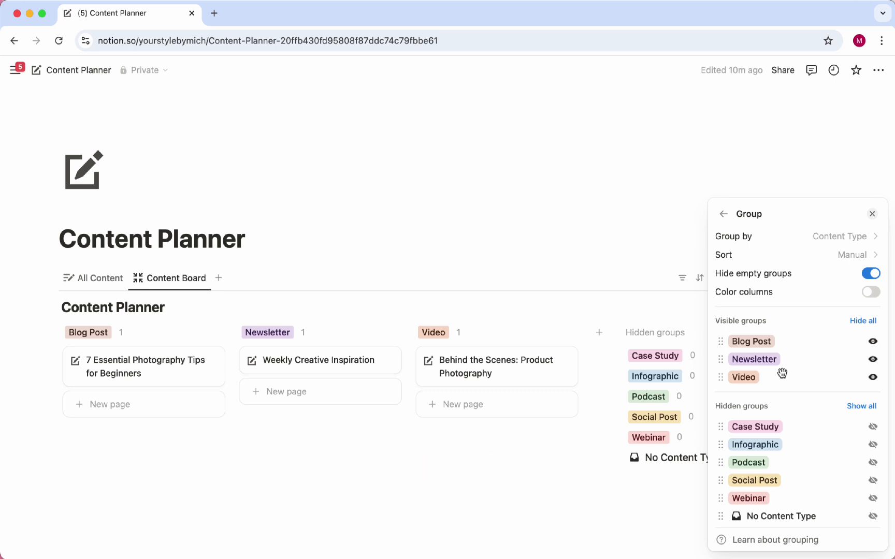
Try the Alphabetical and Reverse alphabetical sort orders for the board's groups, and return the sort to Manual.
click(819, 256)
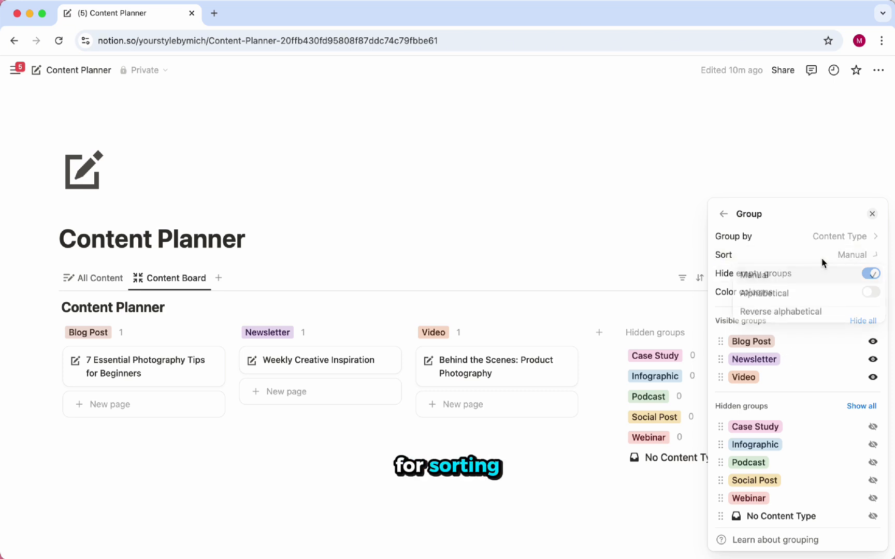
click(810, 296)
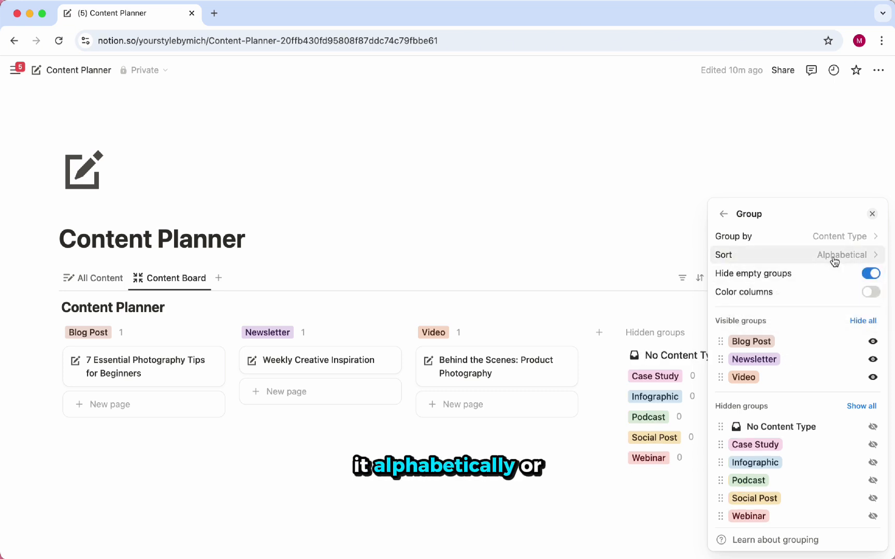
click(832, 255)
click(813, 313)
click(832, 255)
click(831, 281)
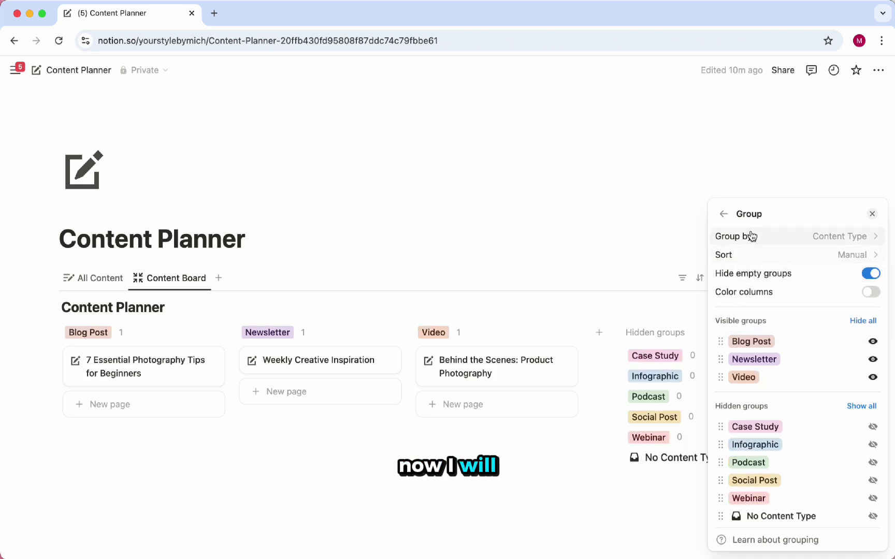
Show the Due Date and Platform properties on the Content Board cards.
click(724, 215)
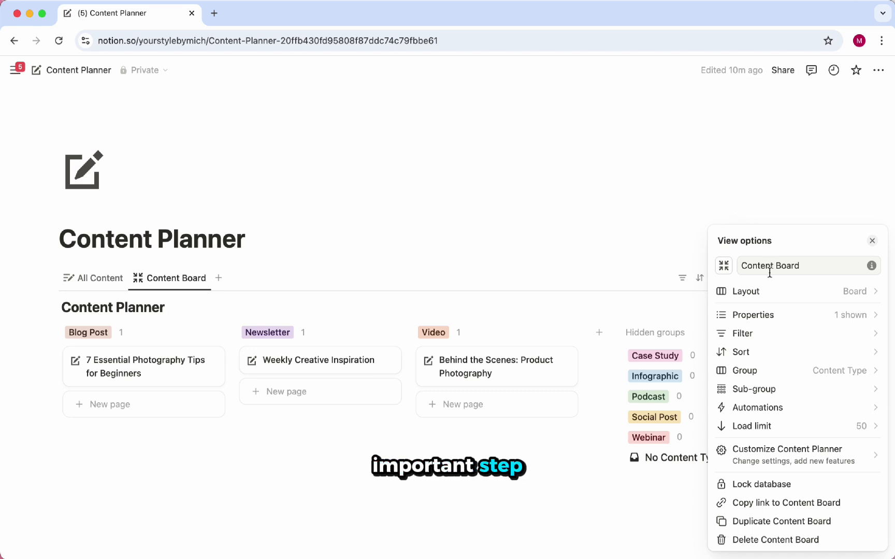
click(766, 315)
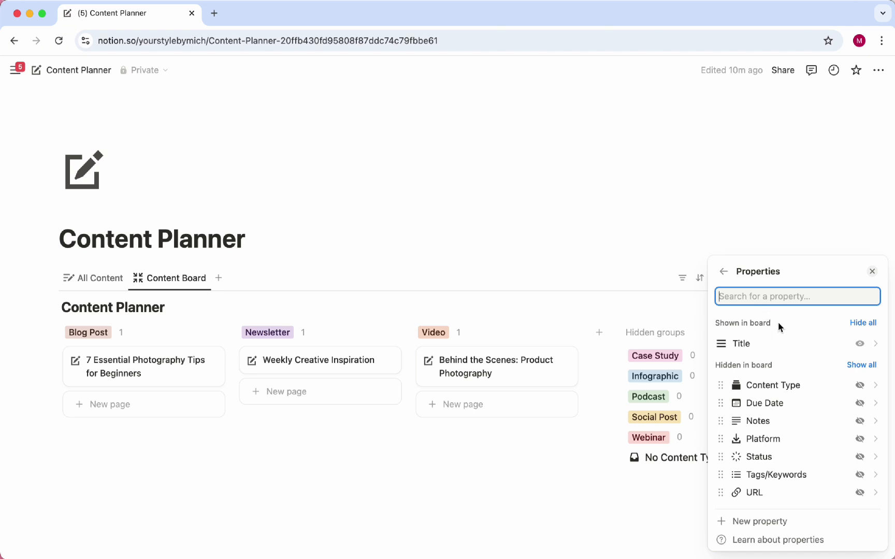
click(859, 403)
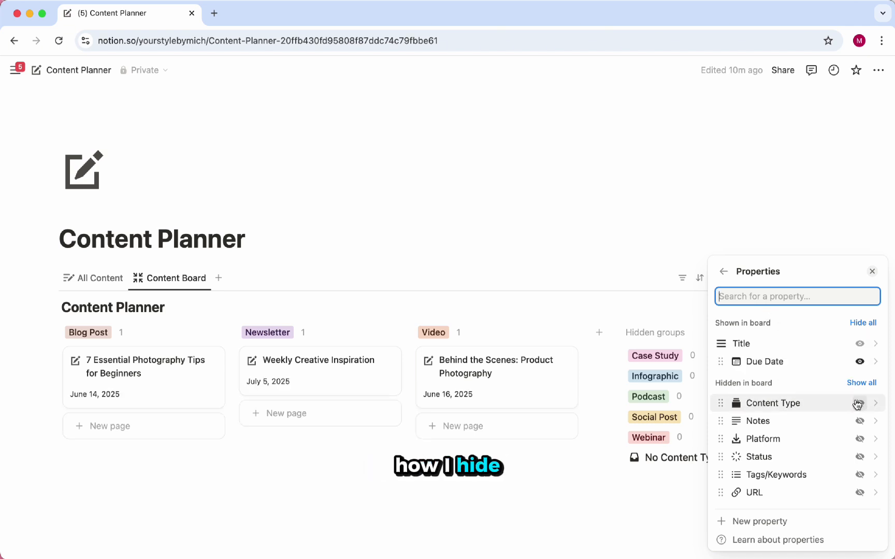
click(860, 438)
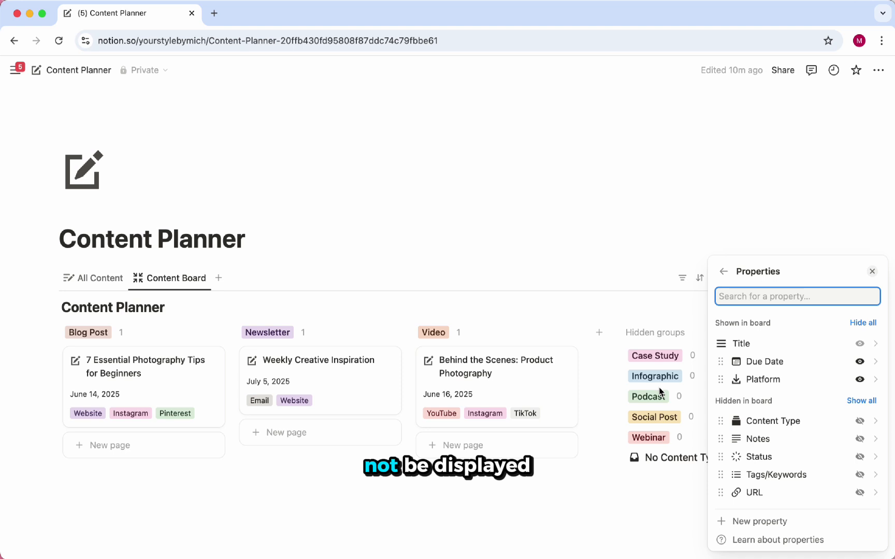
click(725, 280)
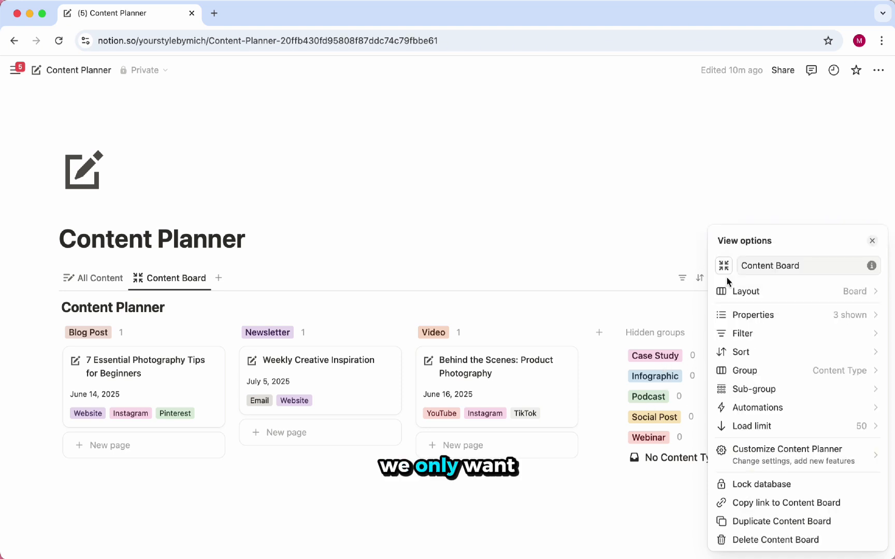
click(618, 255)
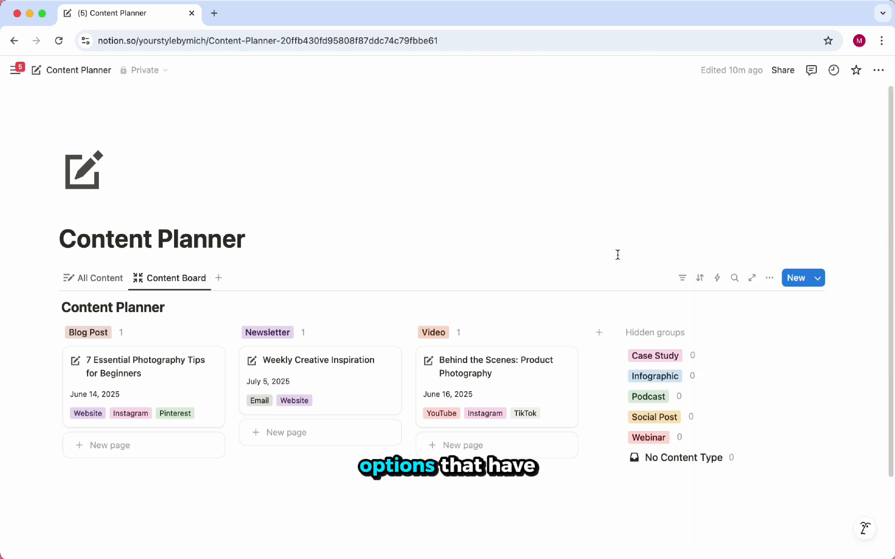
Add a Calendar view named "Content Calendar" to the database.
click(217, 279)
click(288, 432)
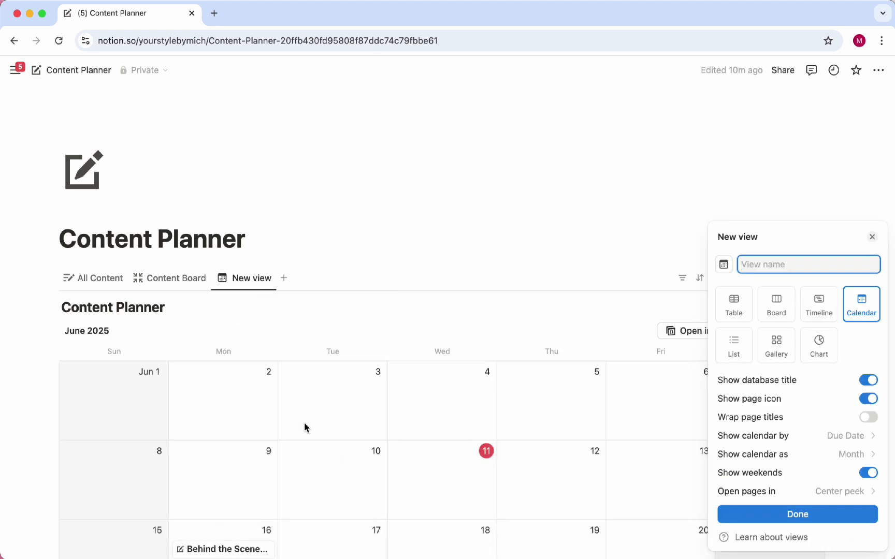
text(Content Calendar)
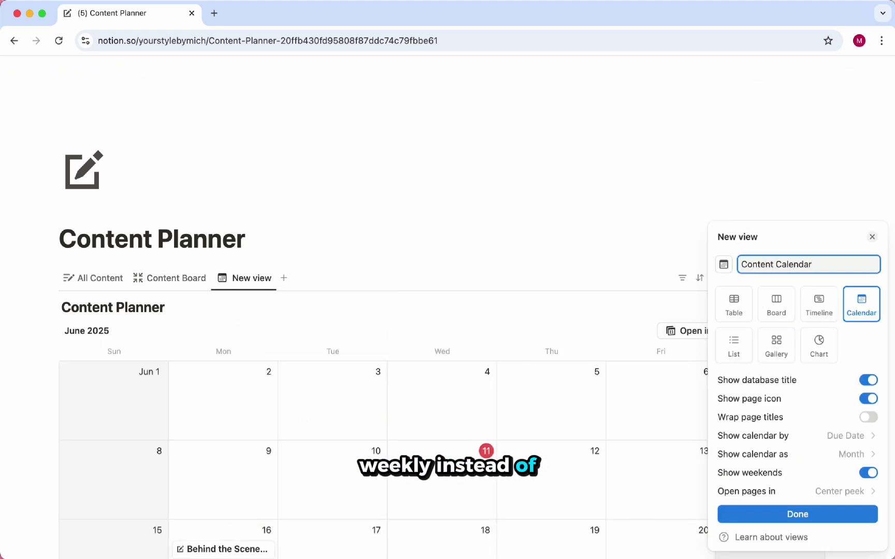
click(798, 514)
Try showing the Content Calendar view as Week, and set it back to Month.
scroll(841, 356, down, 8)
scroll(869, 352, up, 2)
scroll(869, 352, up, 1)
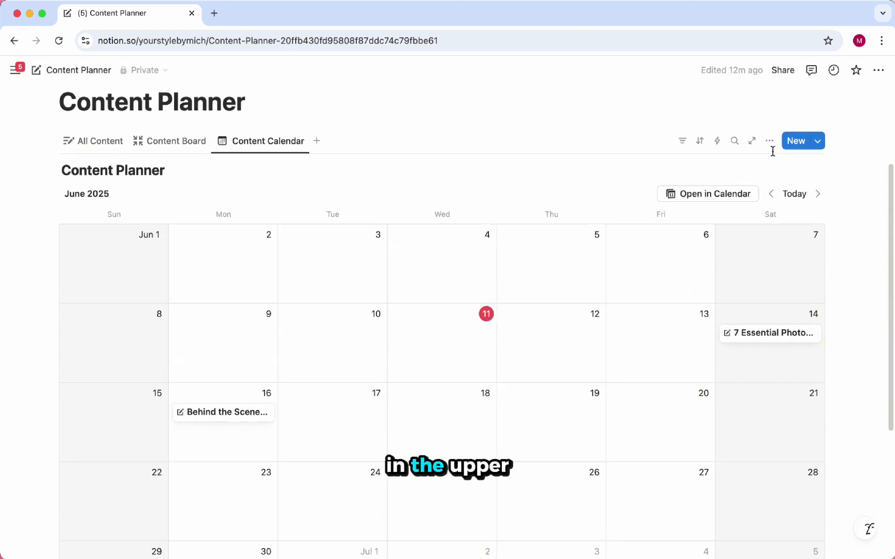
click(769, 142)
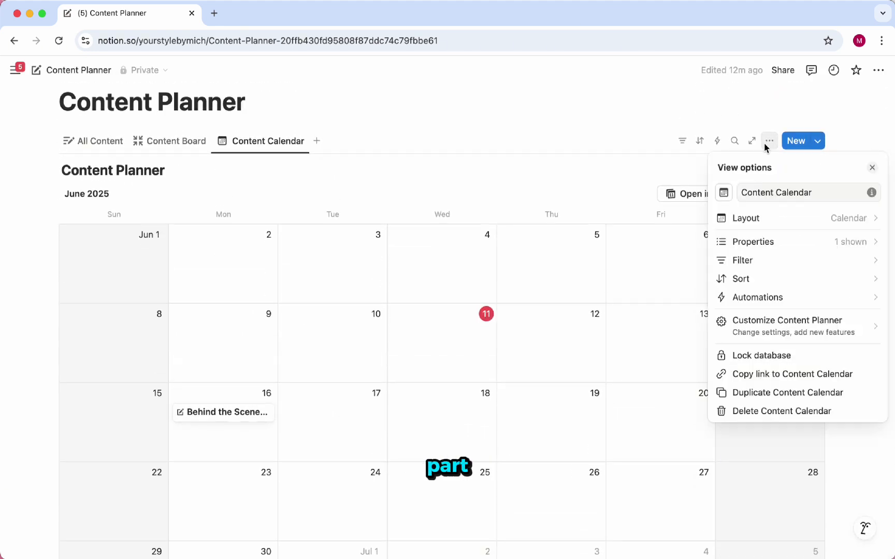
click(788, 216)
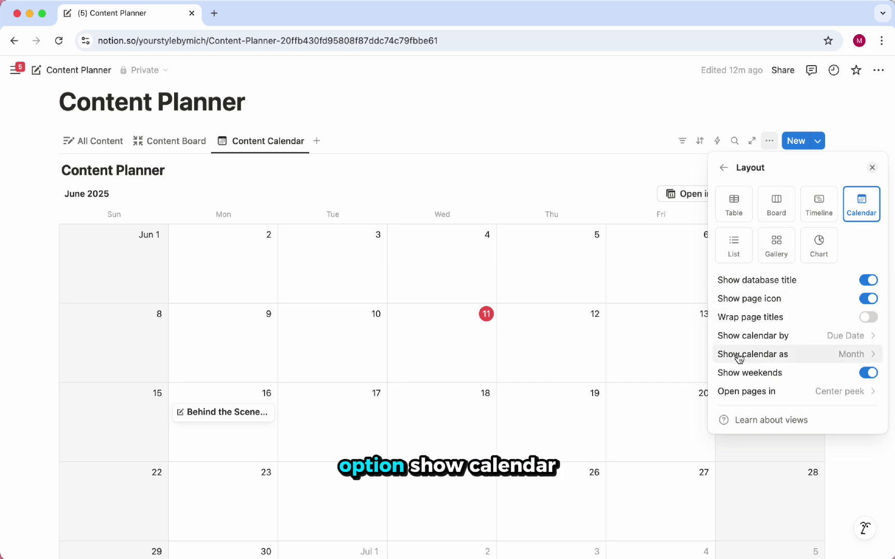
click(824, 354)
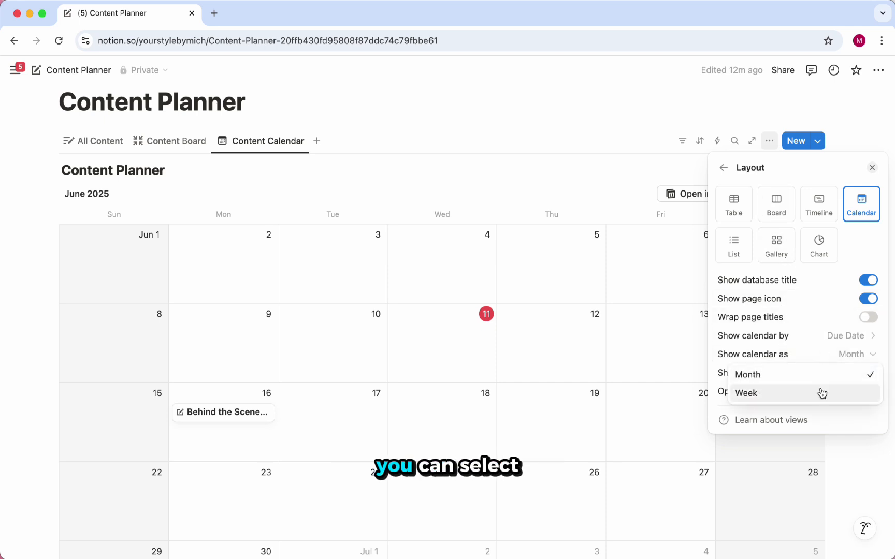
click(819, 392)
click(842, 356)
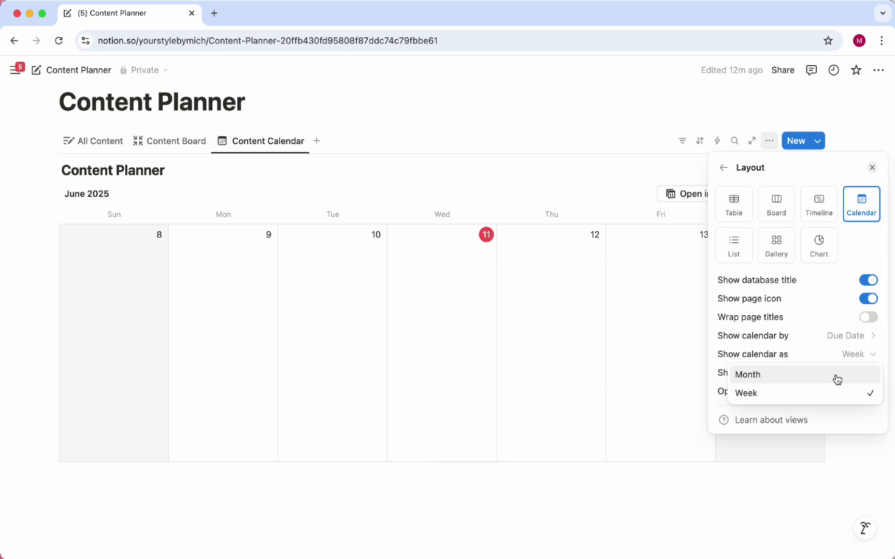
click(838, 379)
click(864, 374)
click(864, 374)
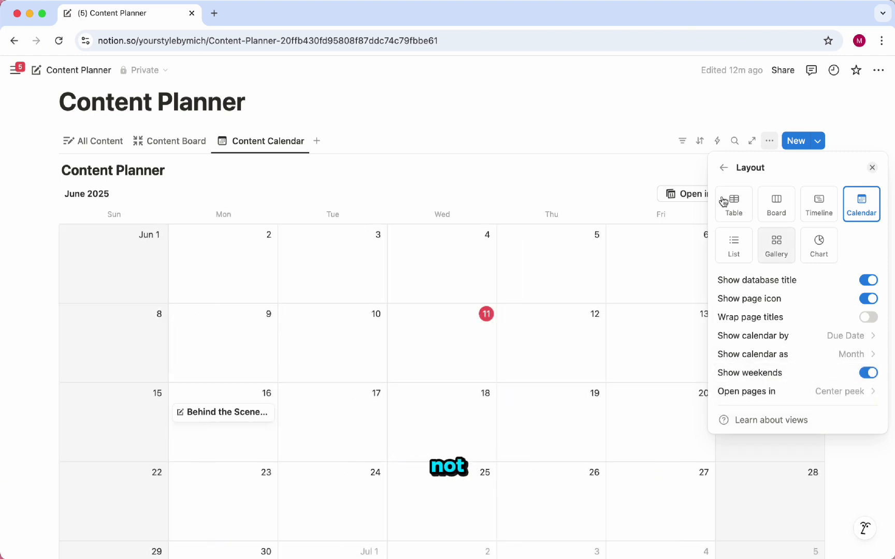
click(668, 167)
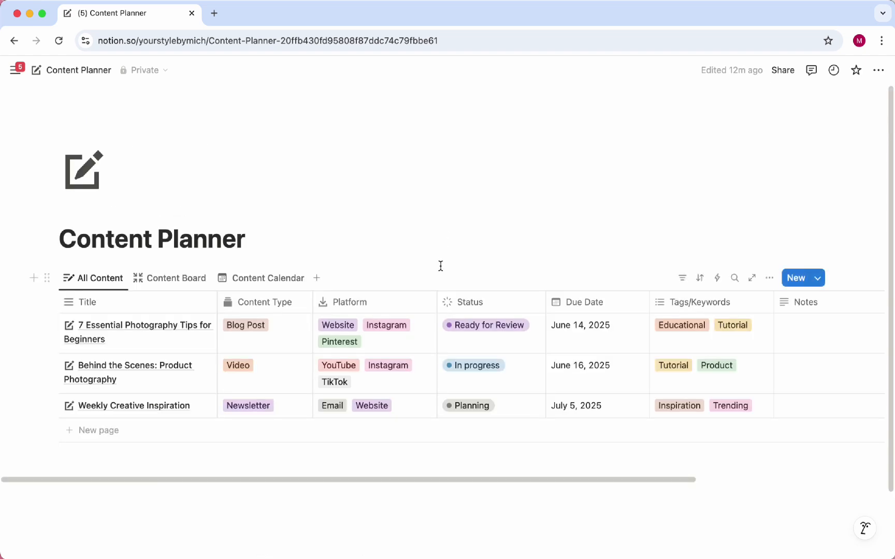